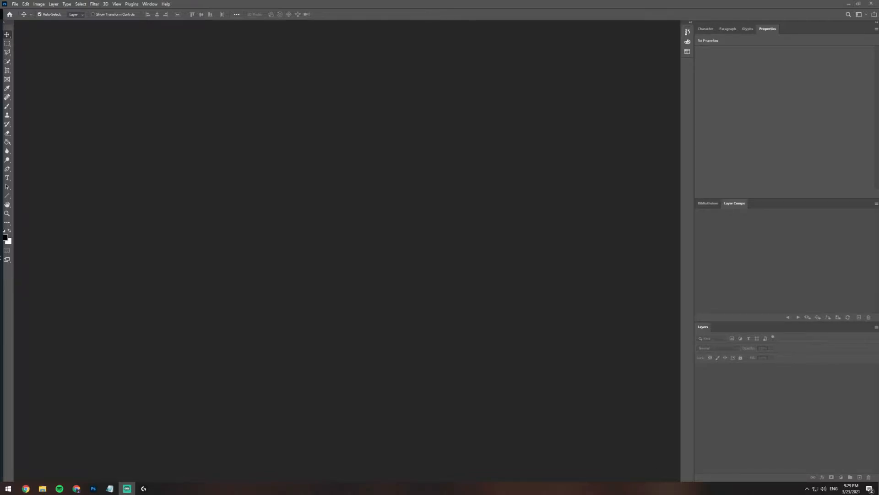
Switch the workspace to Essentials (Default).
left_click(362, 210)
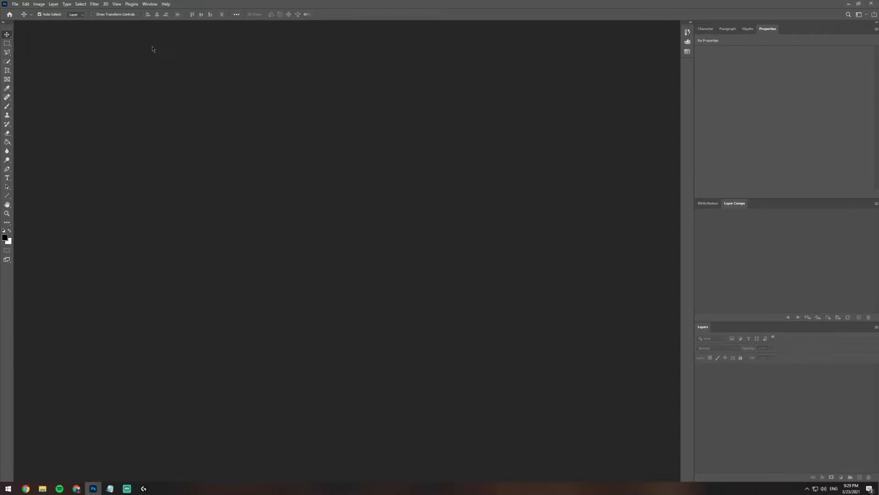
left_click(150, 4)
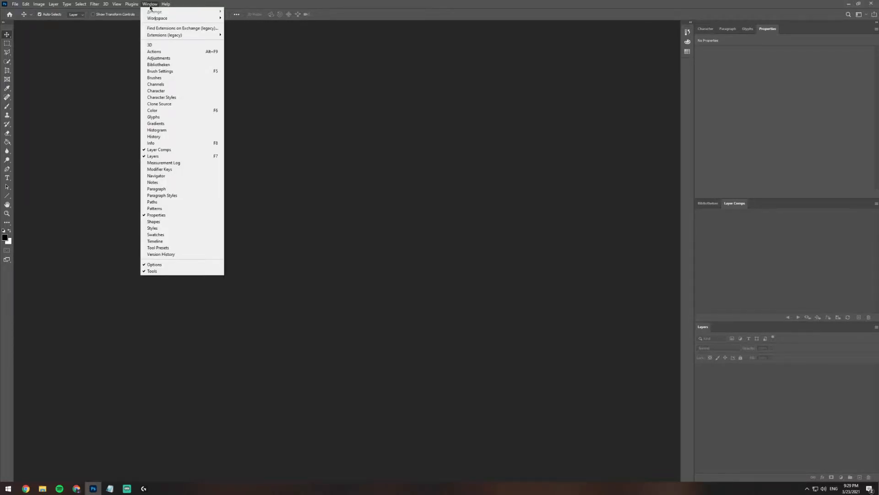
mouse_move(197, 18)
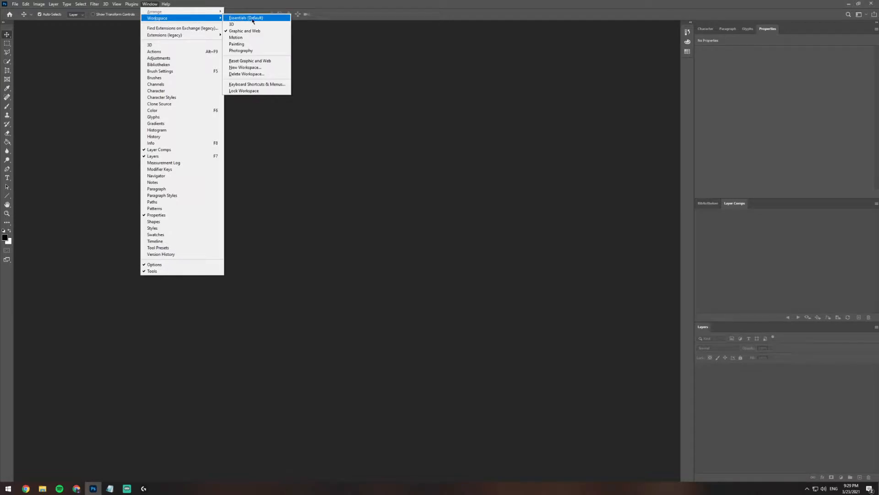
left_click(252, 19)
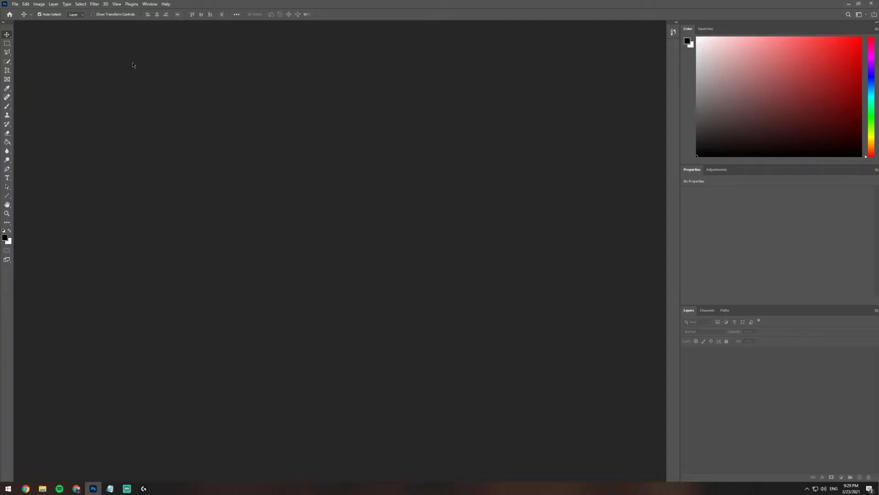
Open the settings for a new document.
left_click(15, 5)
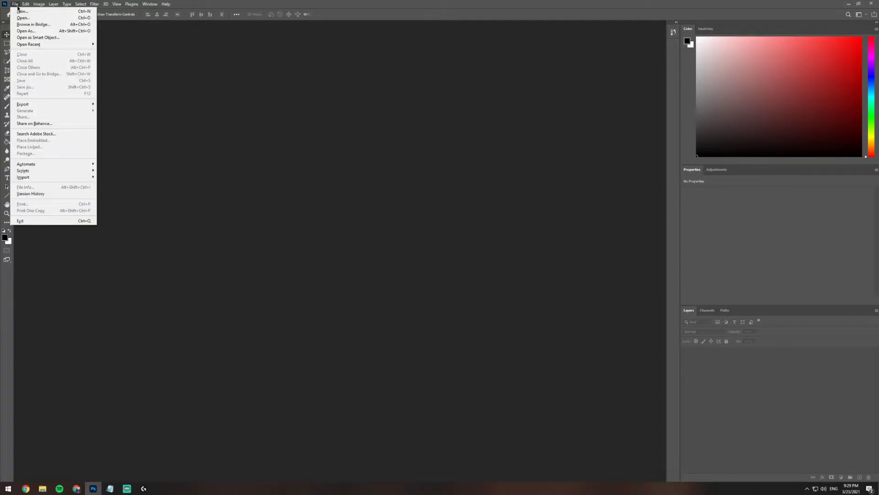
left_click(16, 5)
left_click(17, 5)
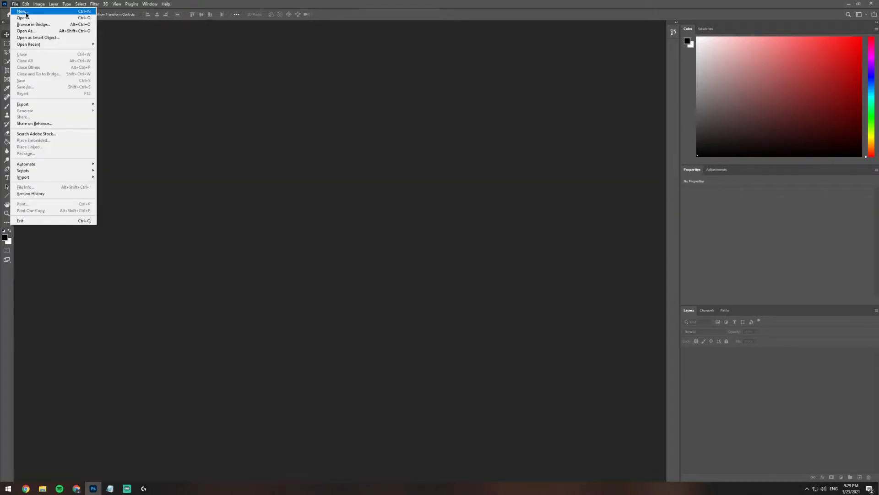
left_click(26, 13)
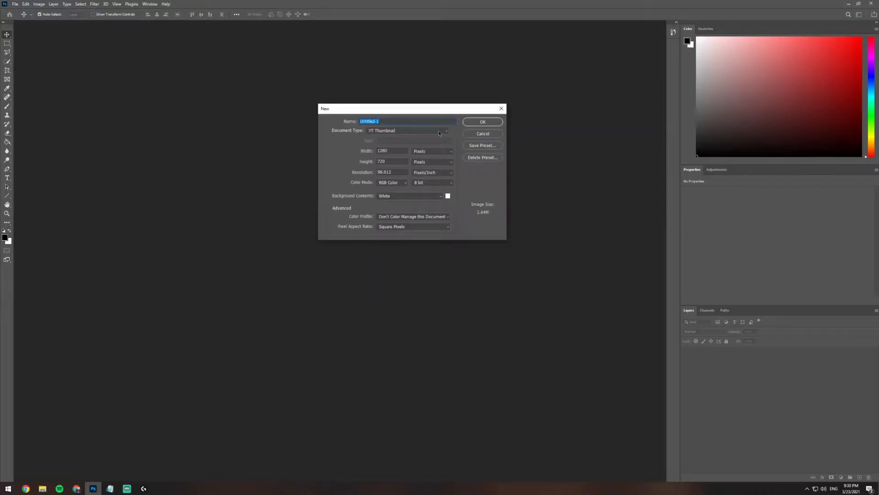
Browse the size presets of the Web and Film & Video document types and set the type to Custom.
left_click(438, 131)
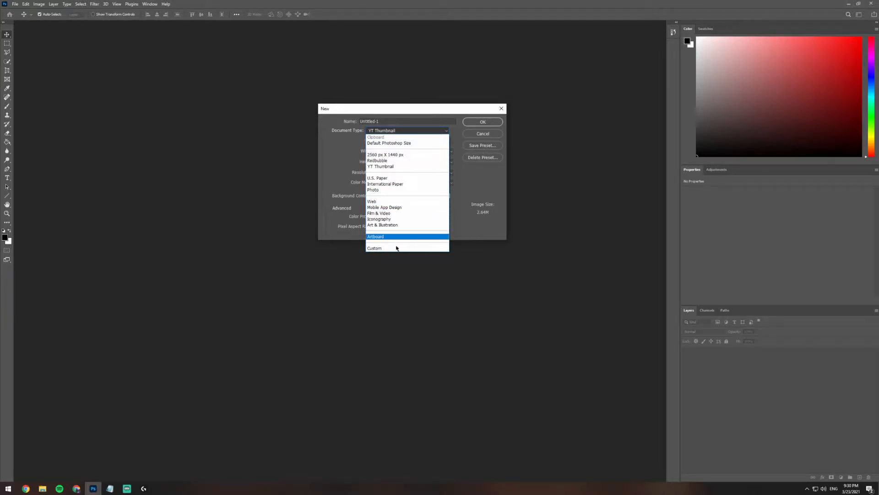
left_click(383, 203)
left_click(385, 142)
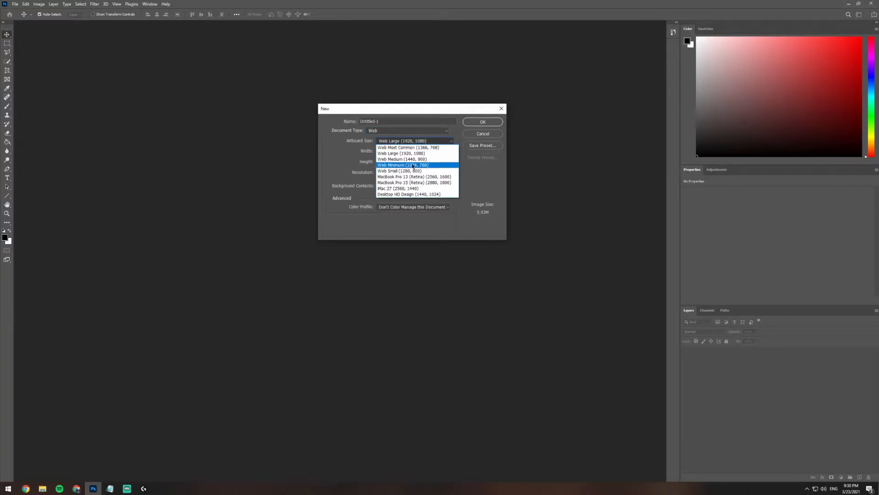
left_click(406, 132)
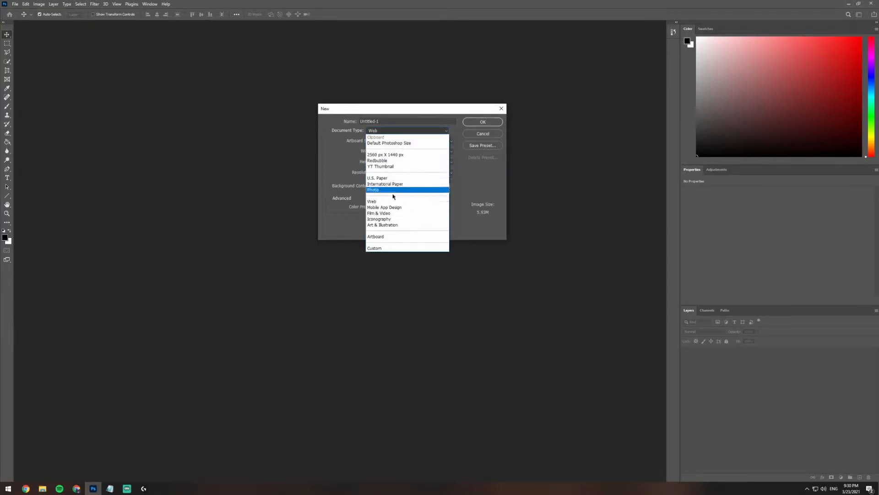
left_click(392, 212)
left_click(400, 142)
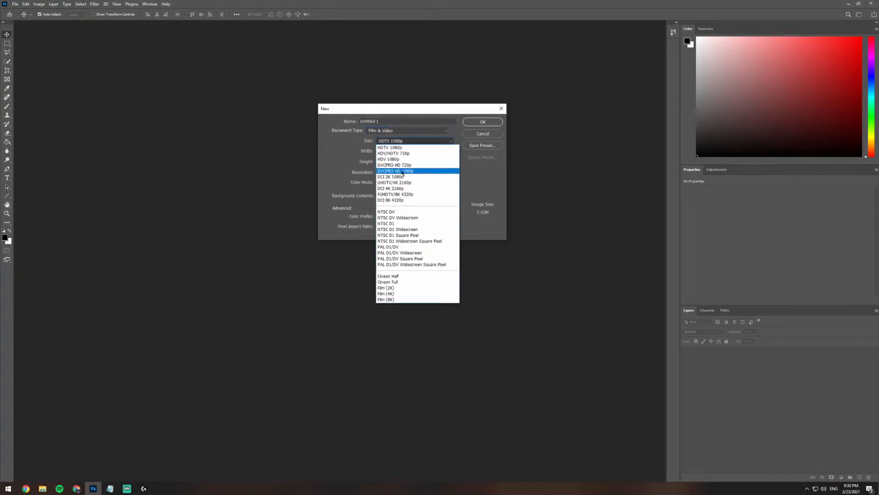
left_click(409, 142)
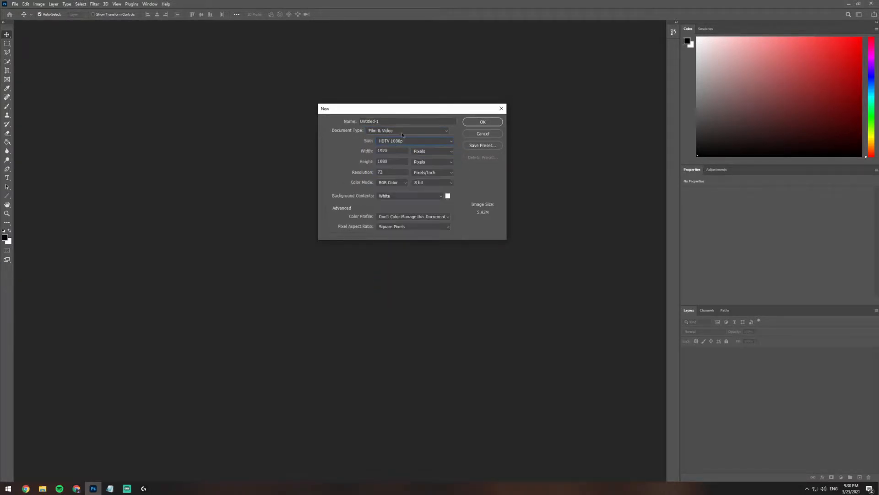
left_click(407, 130)
left_click(387, 245)
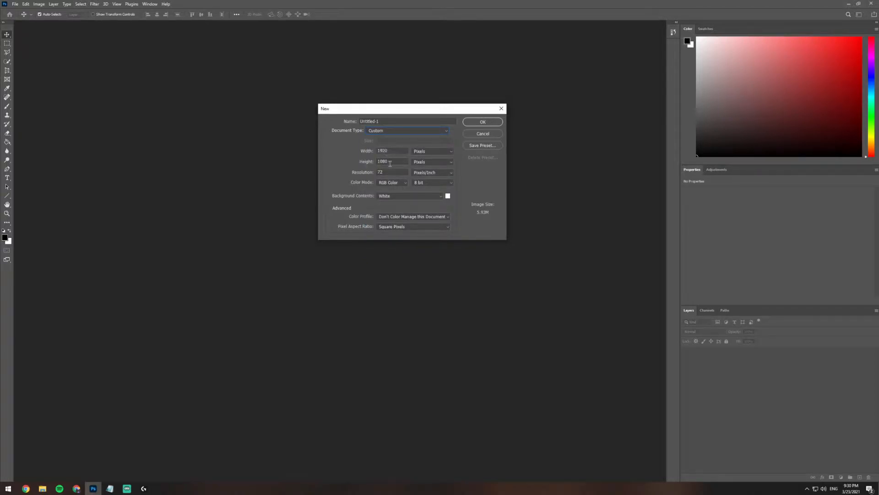
Examine the width unit, color mode and background contents options for the new document.
double_click(383, 151)
left_click(423, 151)
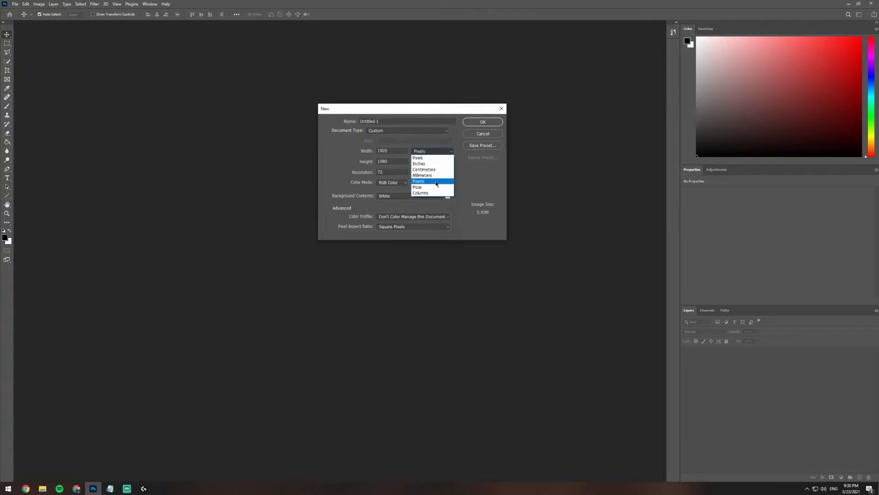
left_click(427, 151)
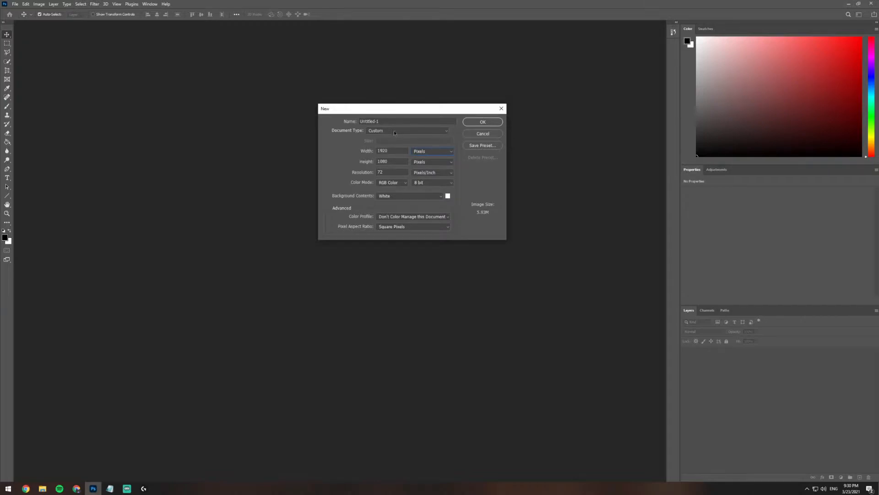
left_click(400, 183)
left_click(403, 184)
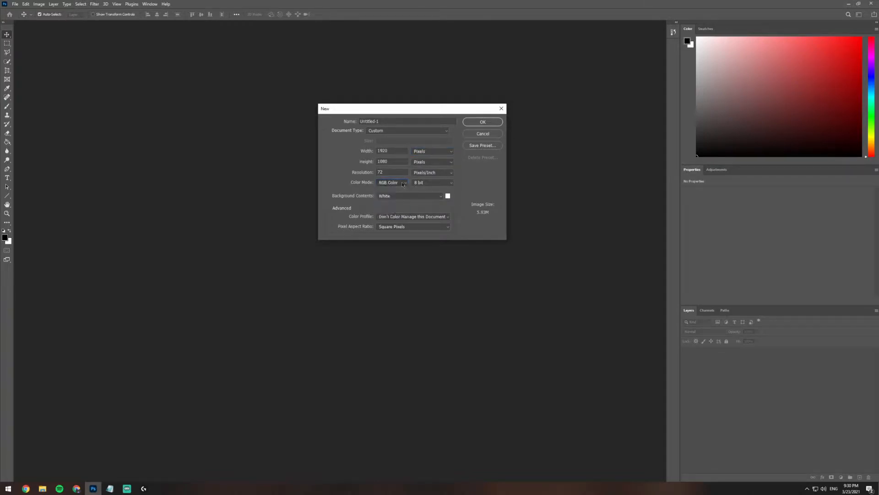
left_click(426, 197)
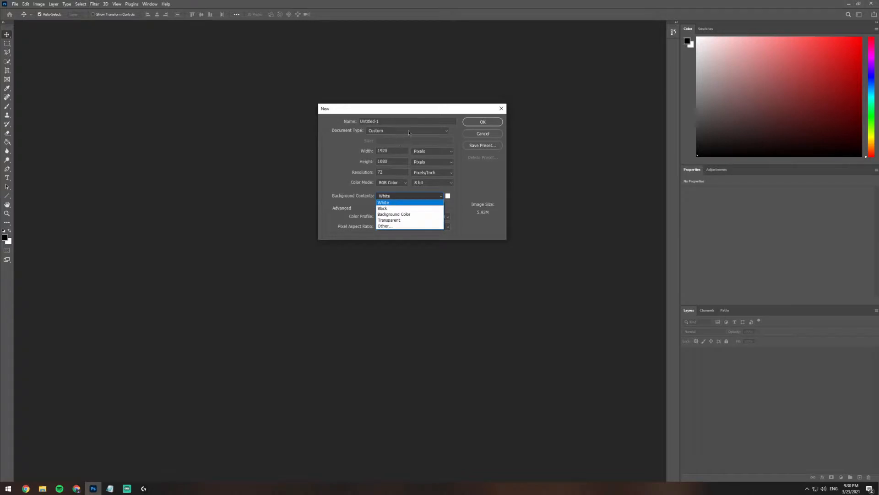
left_click(439, 230)
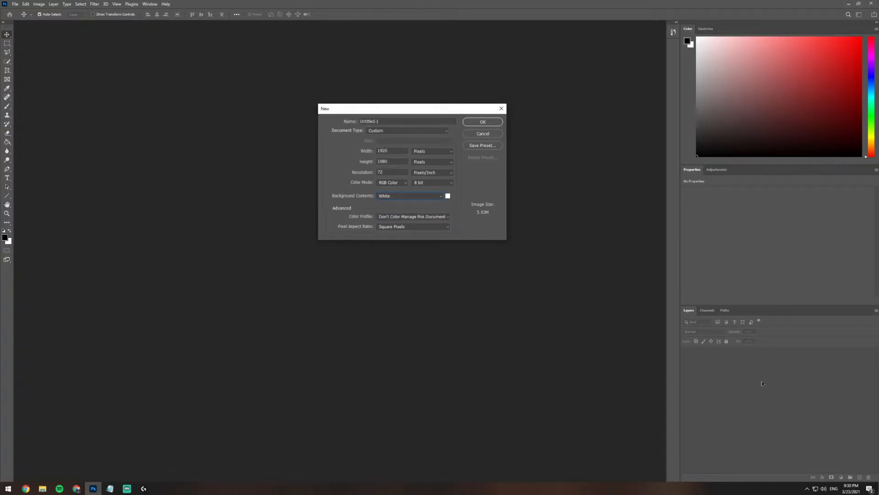
Create a 1280 × 720 pixel document from the YT Thumbnail preset and convert its Background into a regular layer.
left_click(409, 131)
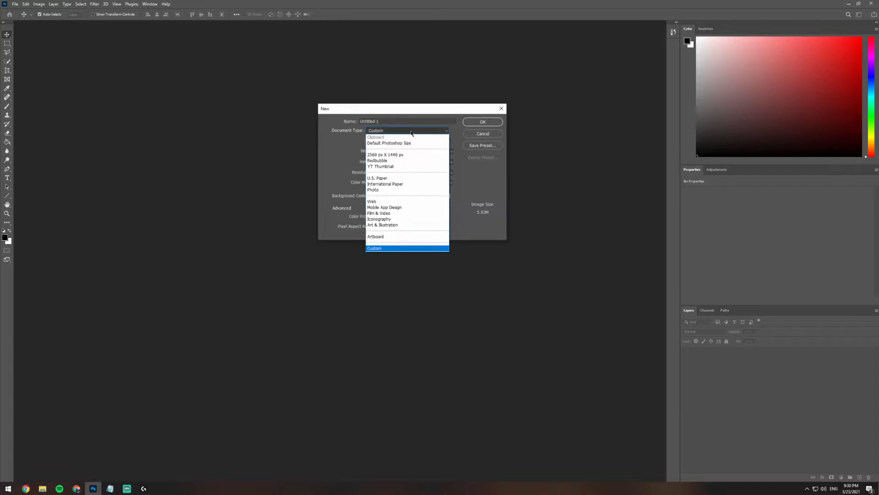
left_click(389, 167)
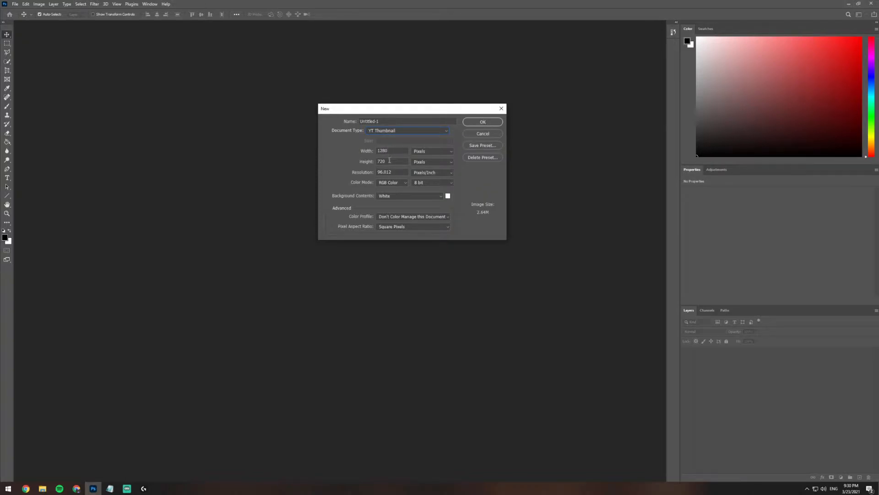
key("Return")
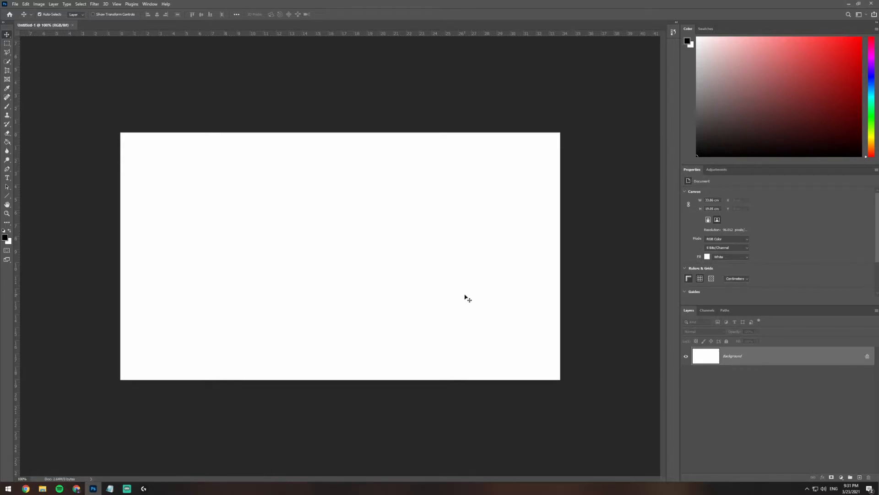
double_click(827, 360)
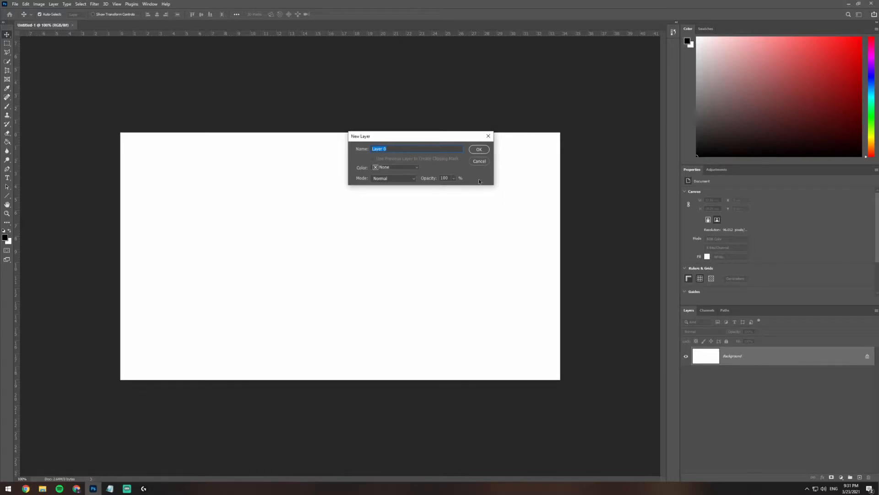
left_click(479, 151)
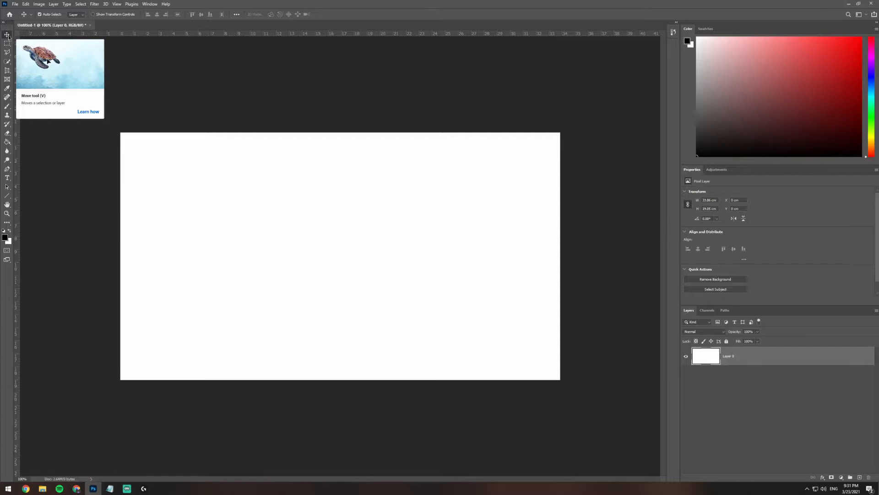
Try moving the white layer across the canvas and undo that move.
left_click_drag(378, 203, 358, 238)
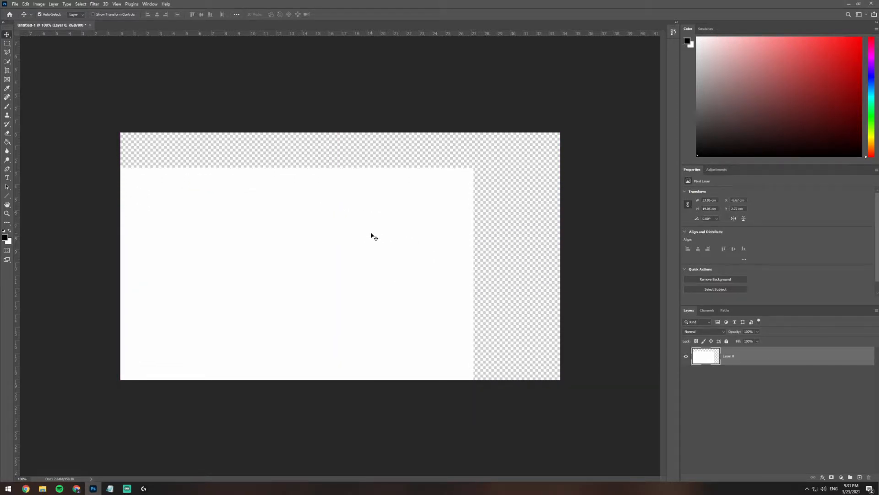
key("ctrl+z")
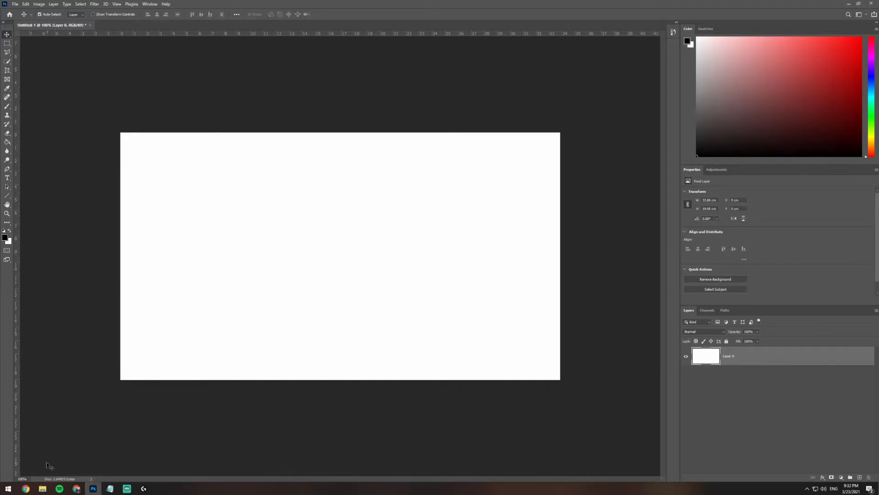
Place the Call of Duty image from File Explorer and scale it to about 40%, centered horizontally and overlapping the canvas edges.
left_click(43, 488)
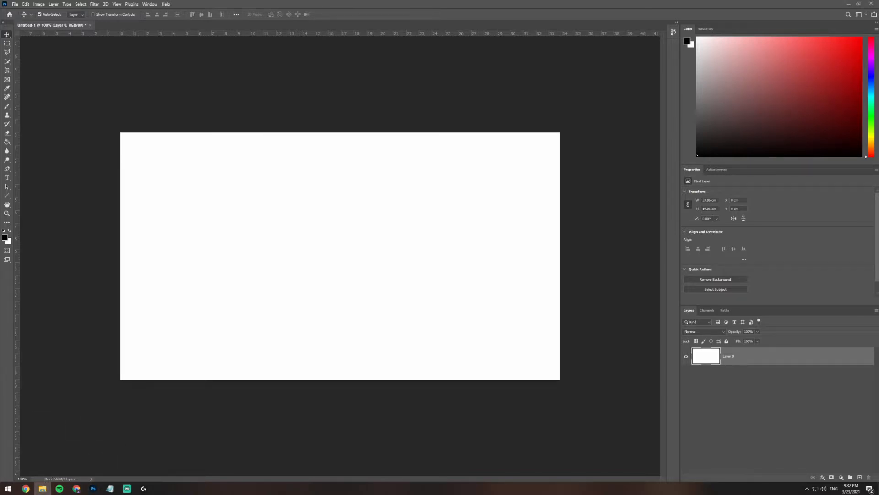
left_click_drag(288, 216, 340, 214)
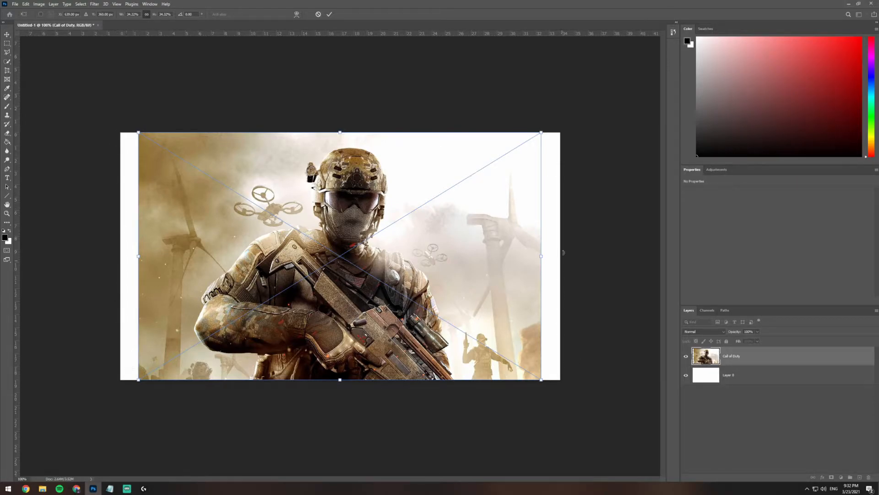
left_click_drag(542, 132, 567, 116)
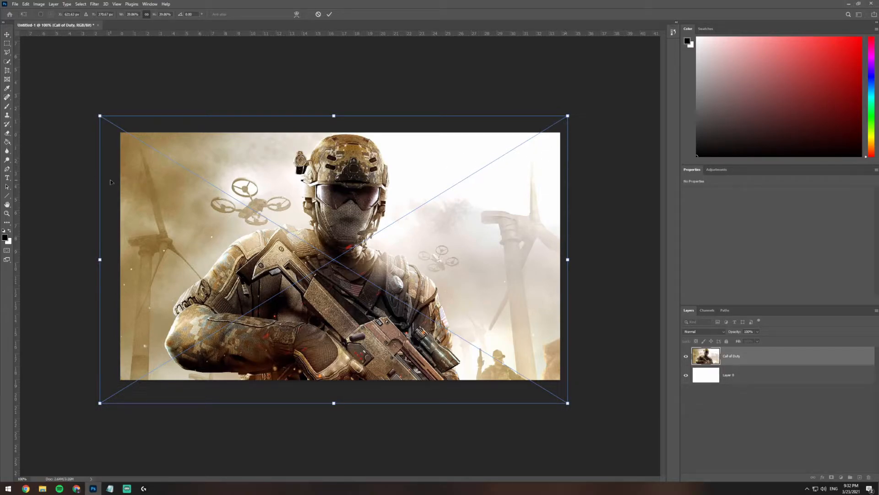
left_click_drag(337, 181, 342, 178)
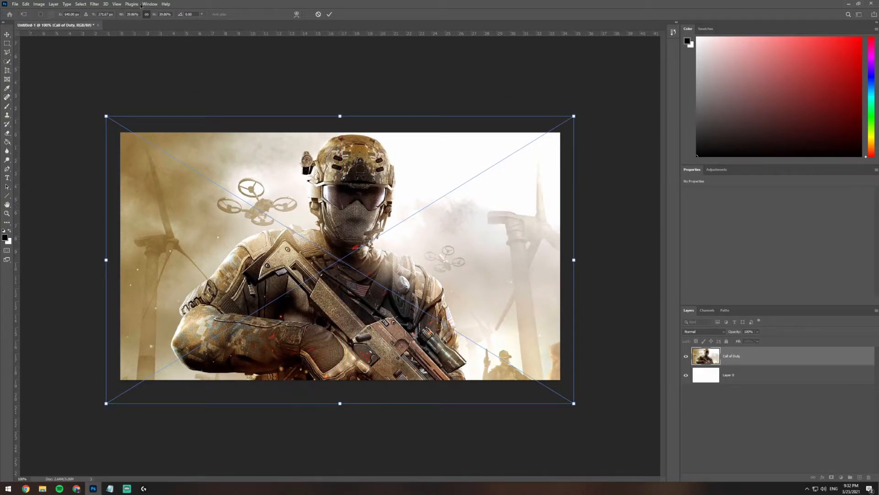
Move the placed image down and to the right, to about X 796 px and Y 444 px.
left_click(117, 4)
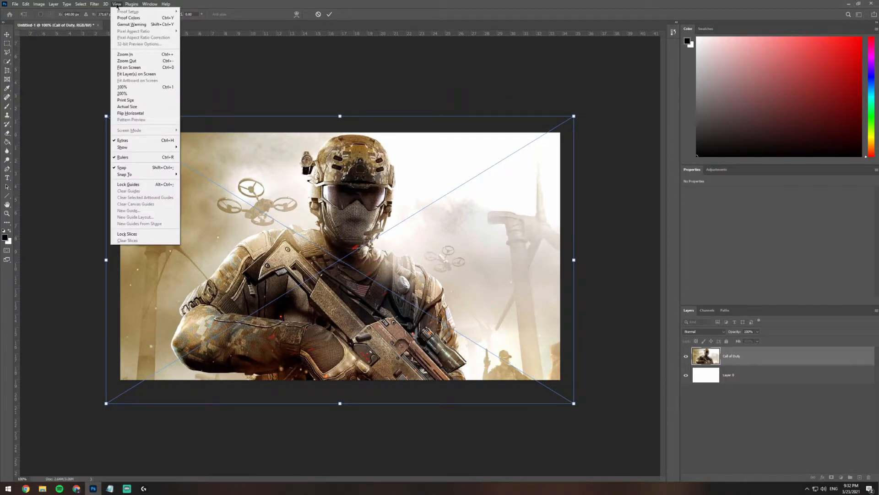
left_click(125, 169)
left_click_drag(381, 197, 435, 222)
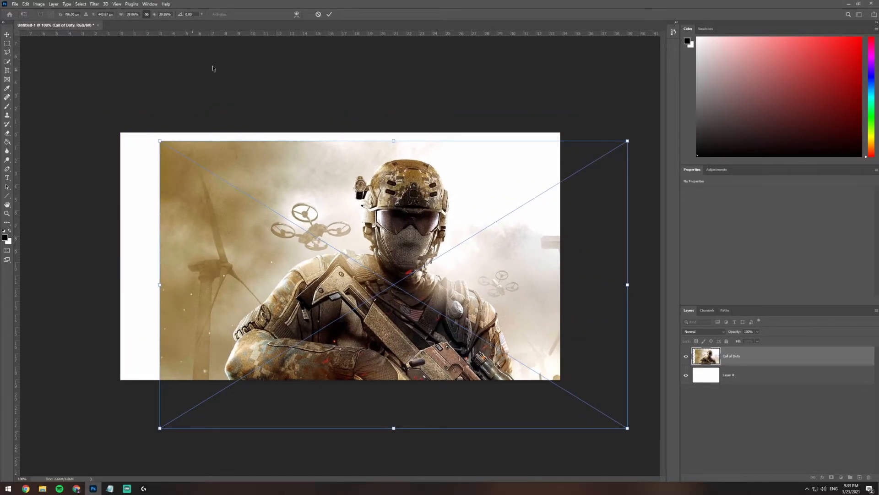
Hide the rulers and show them again.
left_click(116, 5)
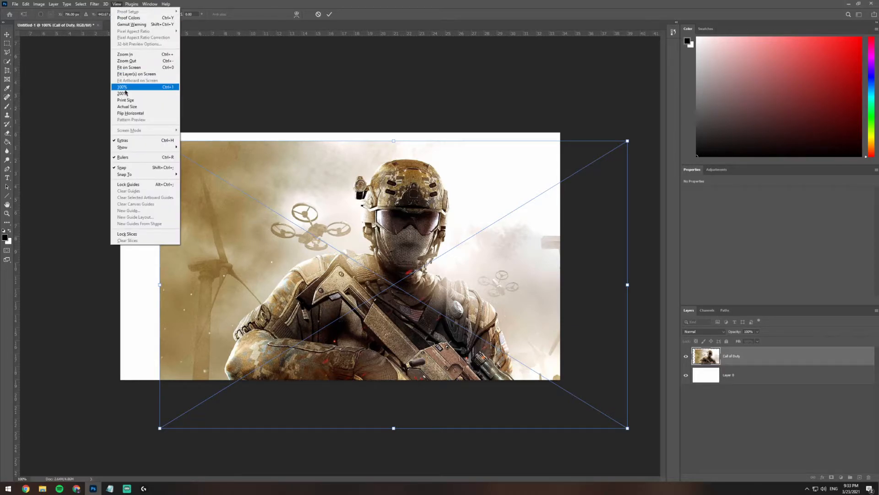
left_click(132, 157)
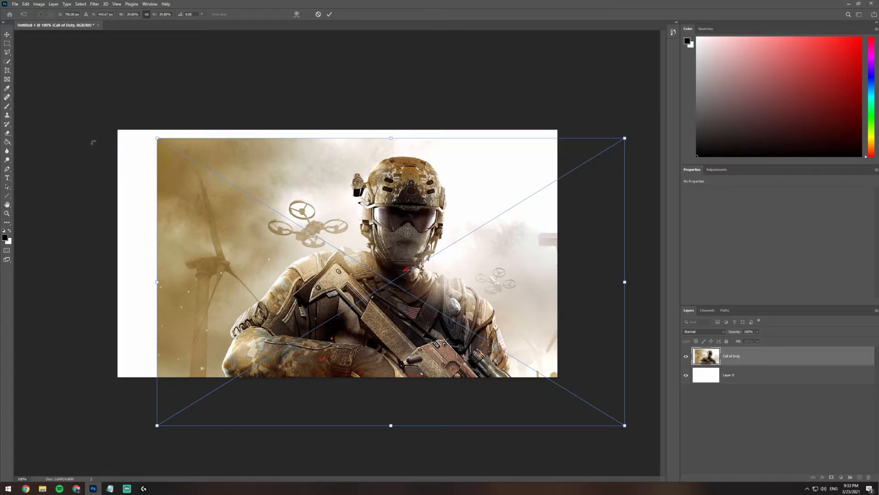
key("ctrl+r")
Commit the image placement and set a single vertical guide at the canvas's horizontal center, removing the extra guide.
left_click_drag(19, 105, 82, 120)
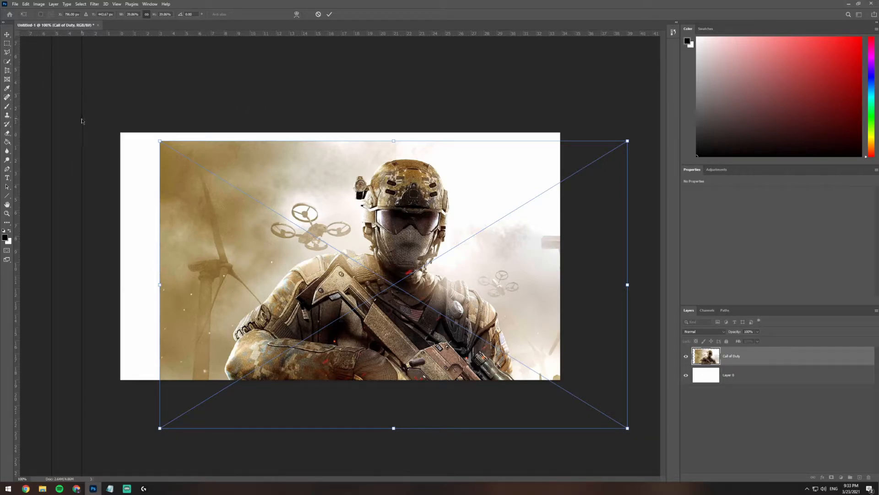
key("Return")
left_click_drag(82, 120, 340, 125)
left_click_drag(53, 123, 52, 105)
left_click_drag(39, 107, 16, 101)
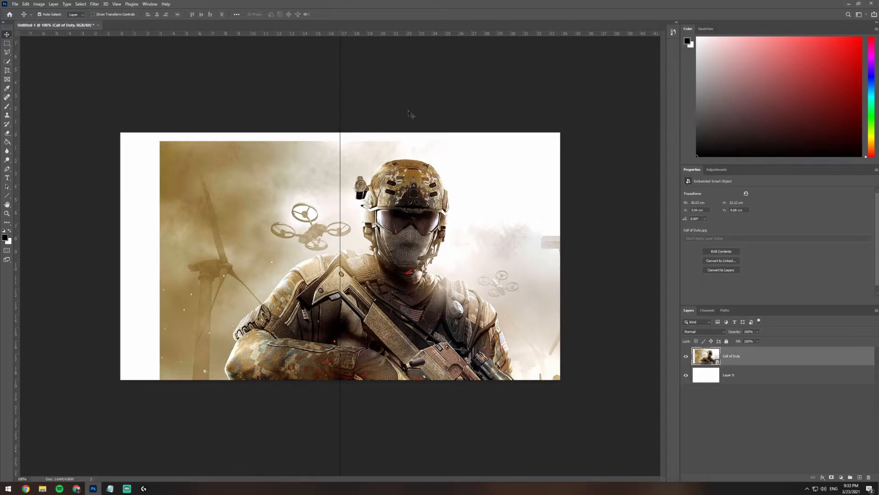
Add a horizontal guide at the canvas's vertical center and scale the Call of Duty image to about 37.5%, centered on both guides.
left_click_drag(395, 34, 393, 256)
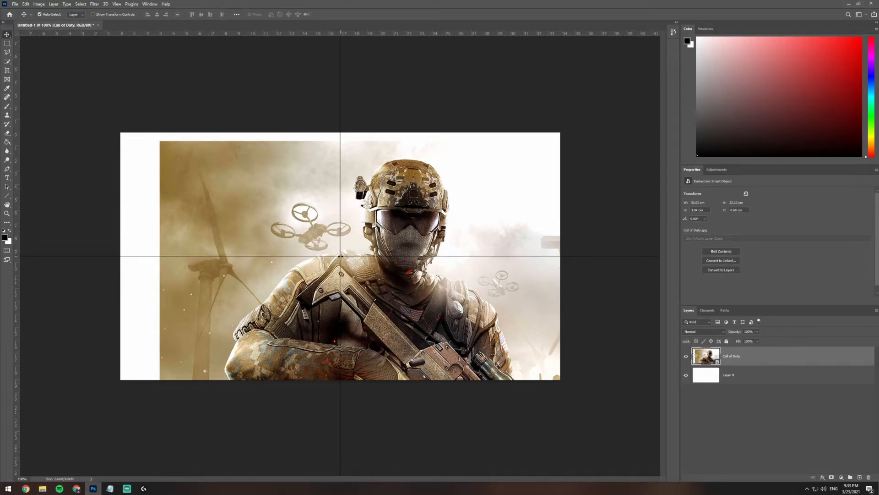
left_click_drag(425, 213, 433, 188)
key("ctrl+t")
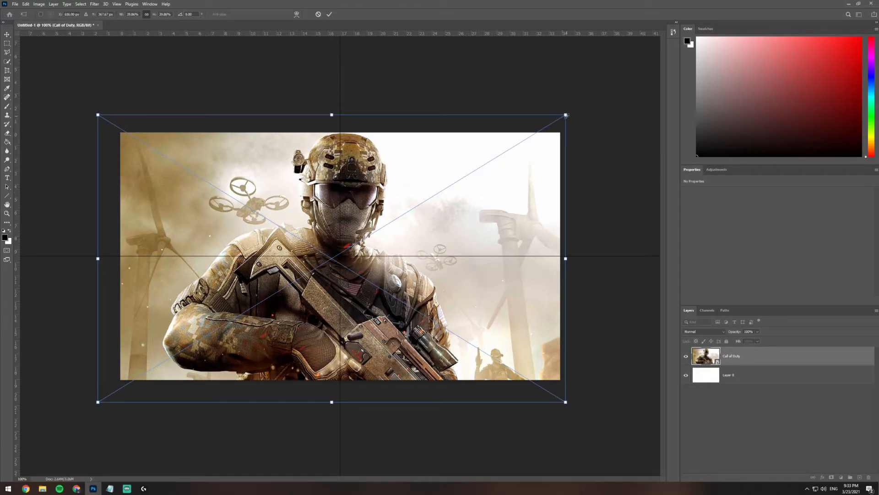
left_click_drag(566, 115, 561, 120)
left_click_drag(398, 178, 406, 181)
left_click_drag(563, 119, 559, 122)
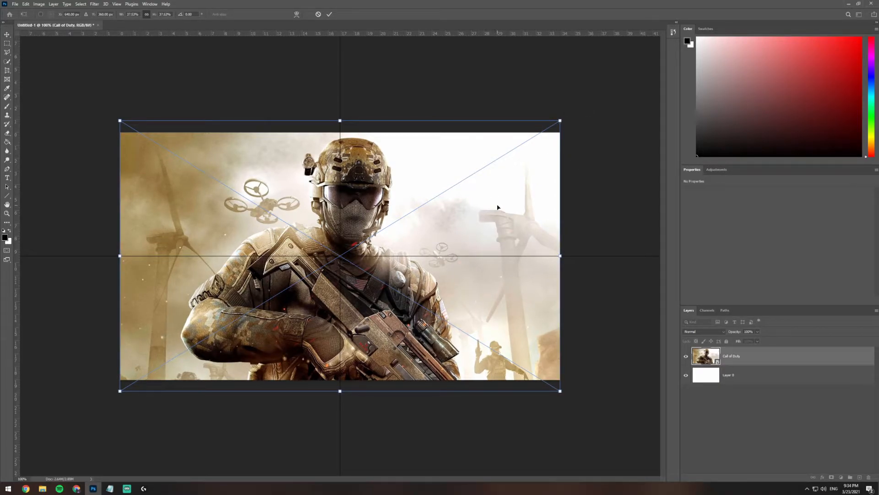
key("Return")
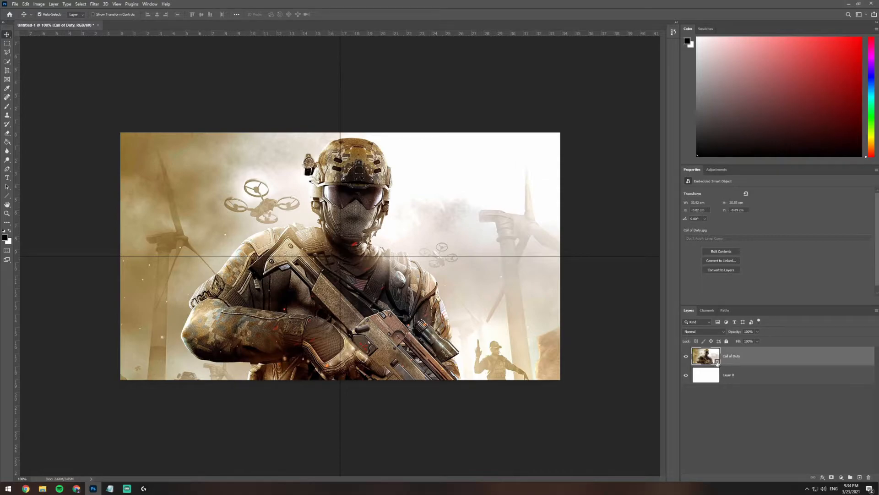
Try to paint on the Call of Duty smart object with the Brush tool, declining to rasterize it both times.
key("b")
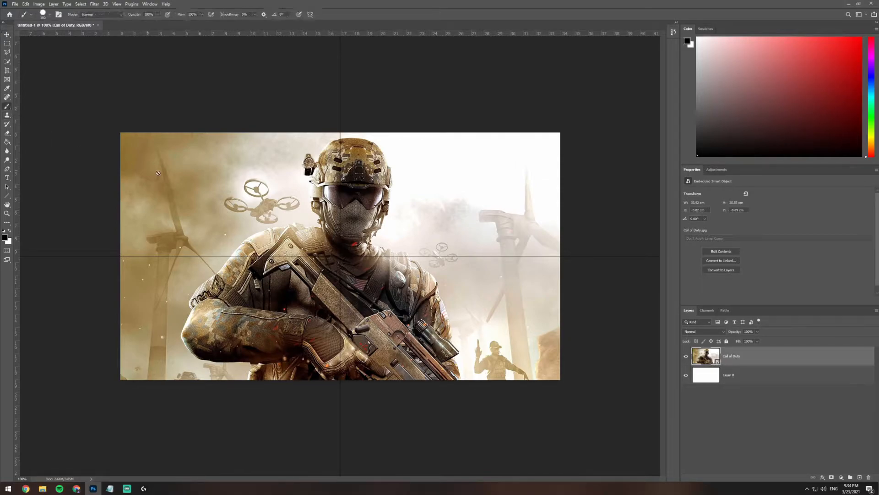
left_click(258, 181)
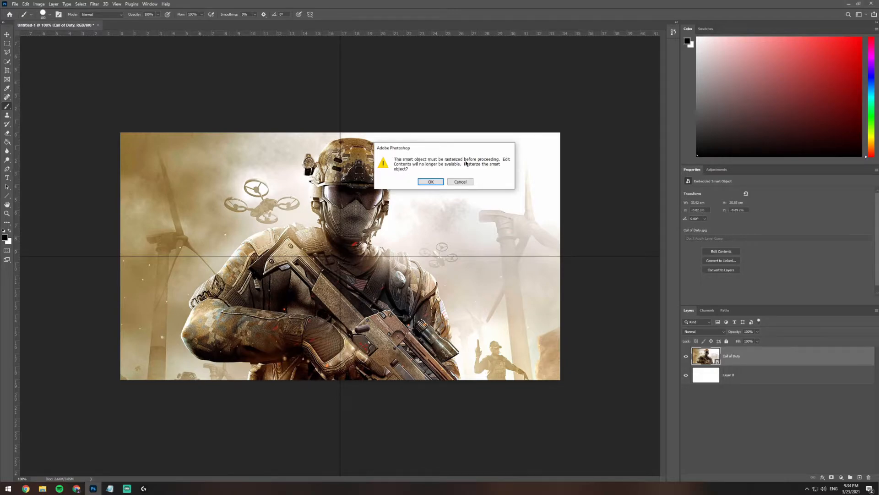
left_click(460, 182)
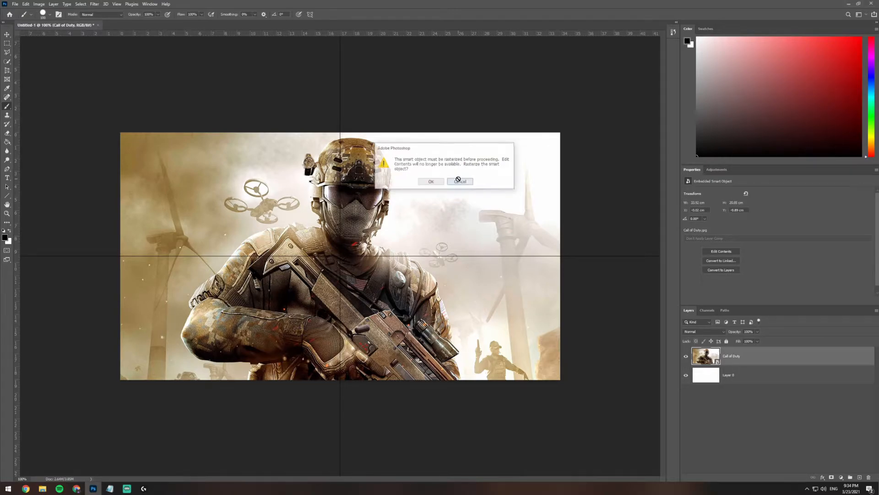
left_click(288, 205)
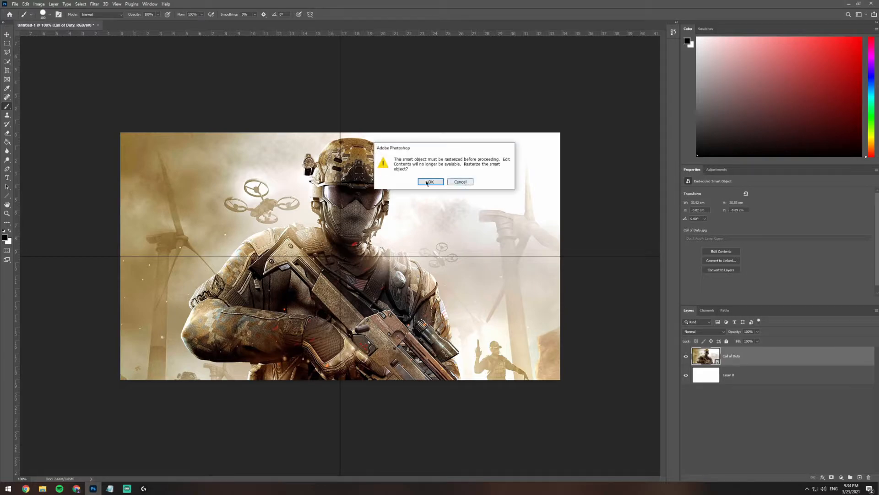
left_click(460, 182)
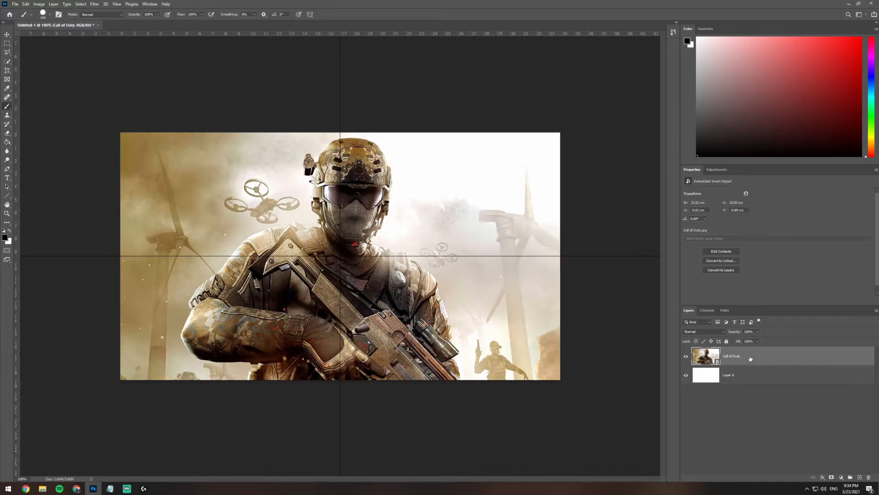
Rasterize the Call of Duty layer, and paint and undo a black test brush stroke across the image.
right_click(766, 356)
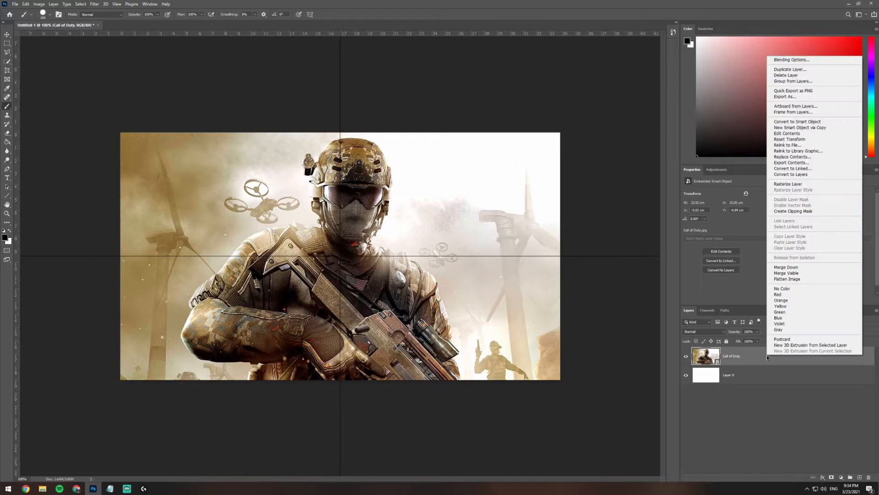
left_click(791, 184)
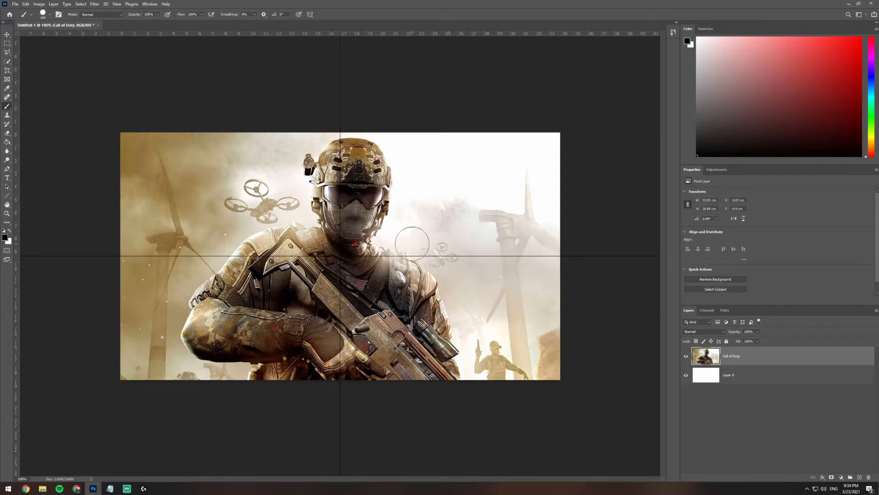
mouse_move(177, 172)
left_mouse_down()
mouse_move(238, 204)
mouse_move(483, 253)
left_mouse_up()
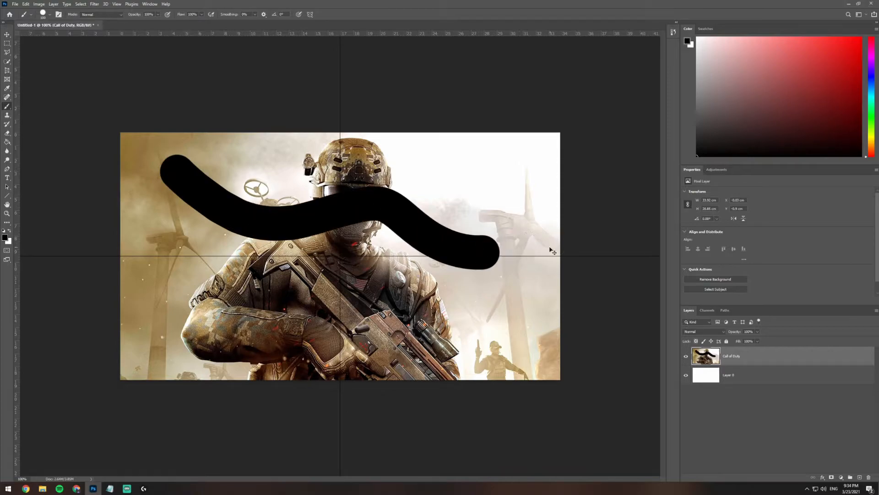
key("ctrl+z")
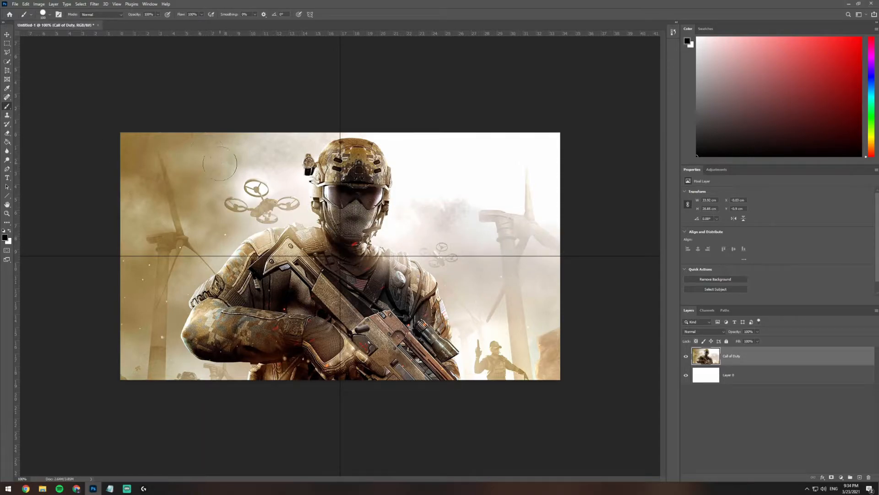
Hide the guides on the canvas.
key("alt+Tab")
key("alt+Tab")
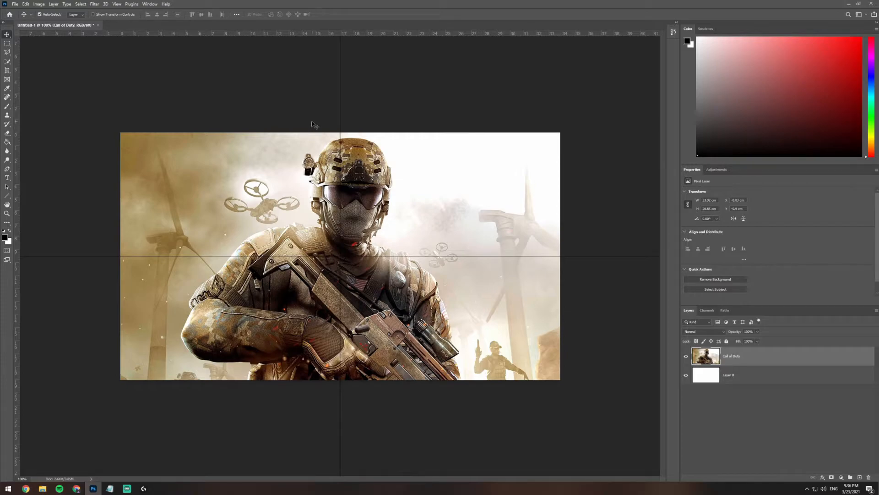
key("ctrl+semicolon")
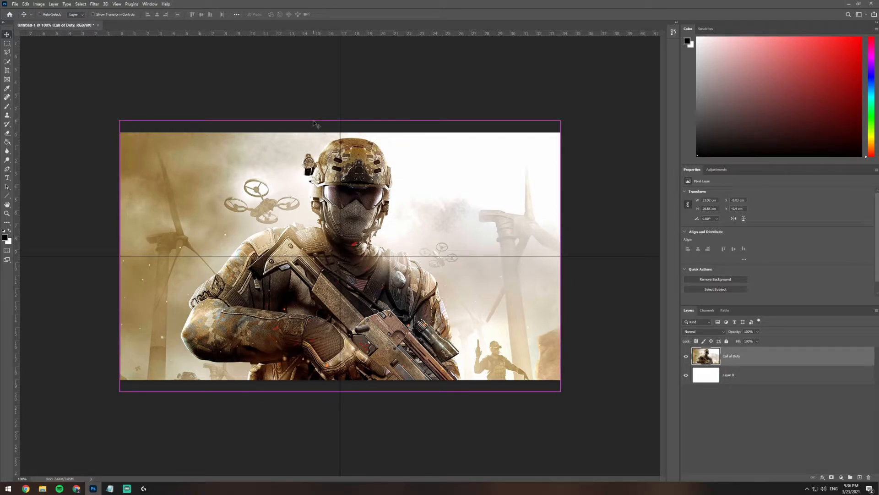
key("ctrl+semicolon")
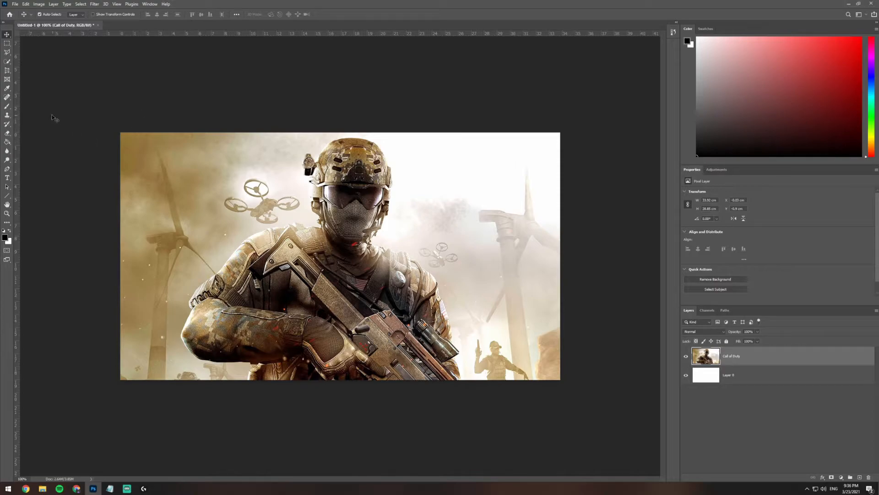
Draw a text box about 12.6 by 4.3 cm over the image's upper-left area and discard it.
left_click(7, 178)
left_click_drag(131, 147, 293, 201)
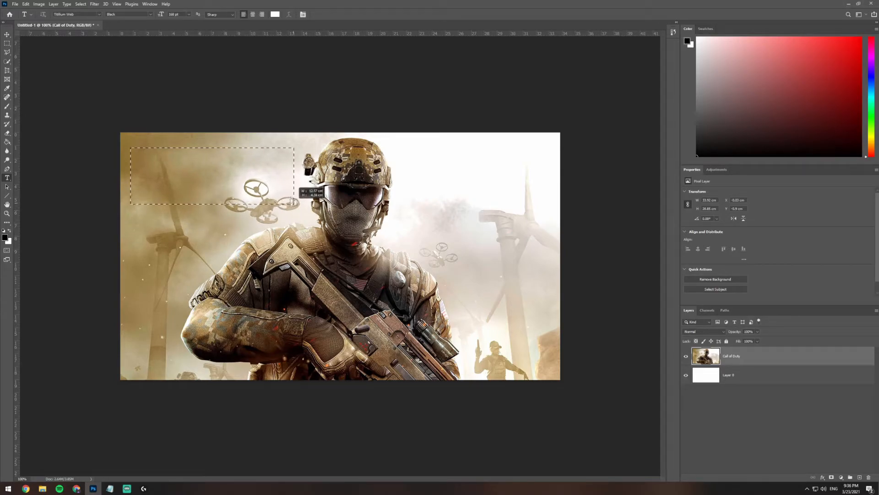
left_click(7, 34)
key("Delete")
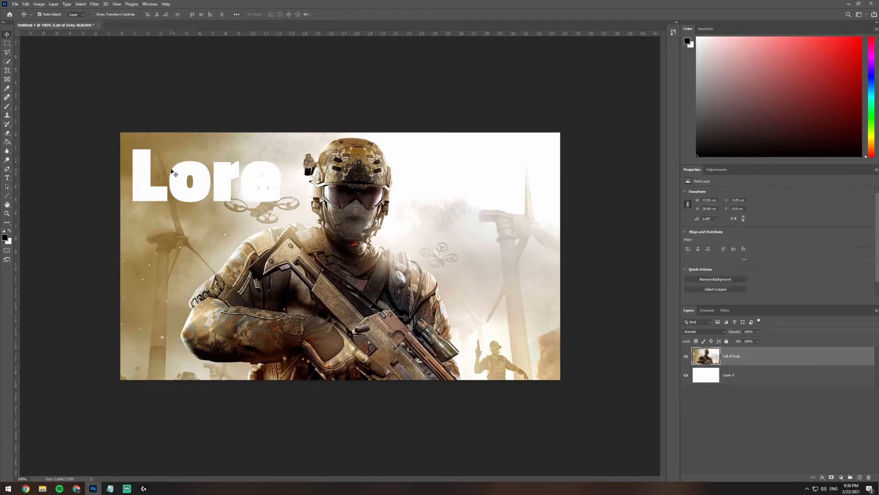
Try entering free point text "jhdafjhasdf" near the image's upper-left corner and clear it.
left_click(8, 178)
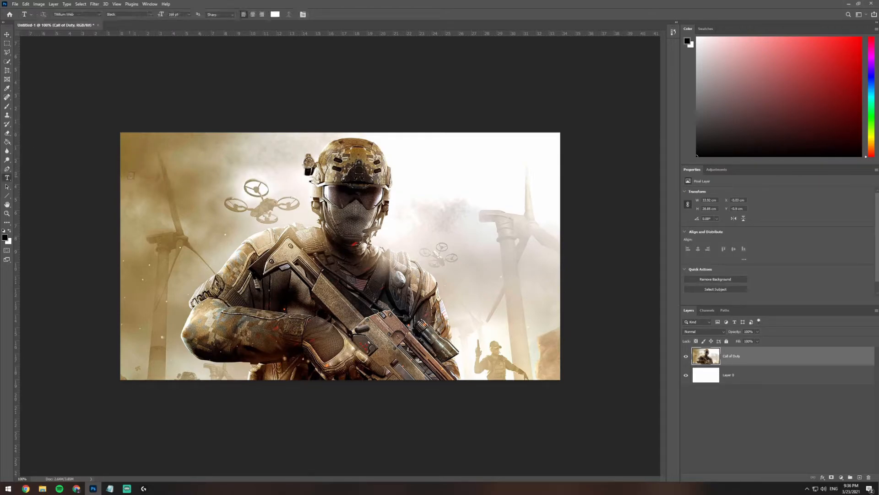
left_click(143, 175)
type("jhdafjhasdf")
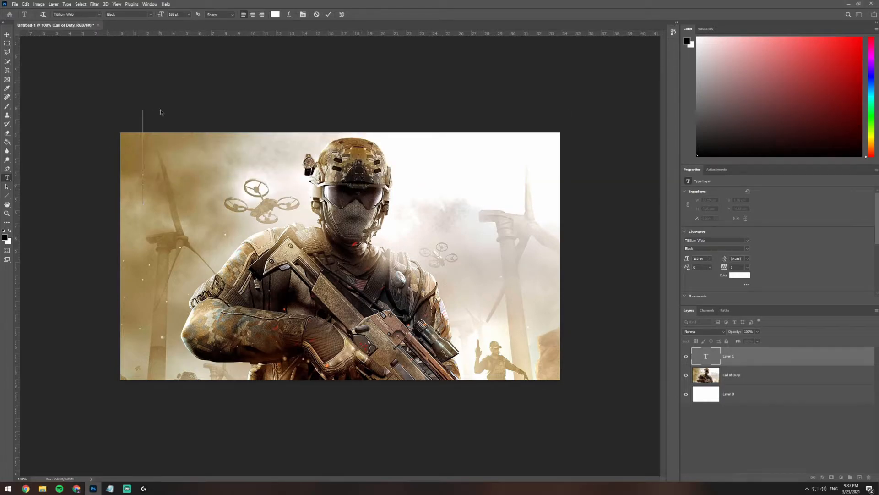
left_click(7, 34)
Draw a larger text box about 14 by 9.5 cm in the image's upper-left area, enter "fad-" and erase the text.
left_click(7, 179)
left_click_drag(146, 155, 331, 277)
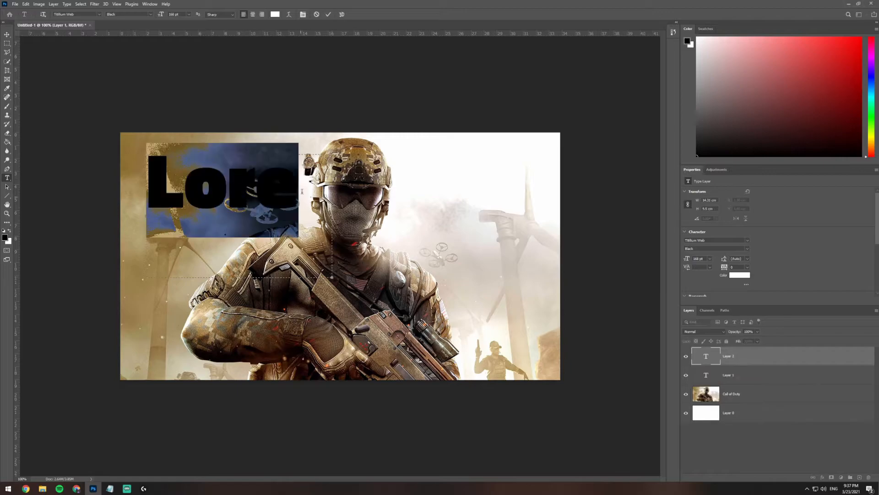
type("fad-")
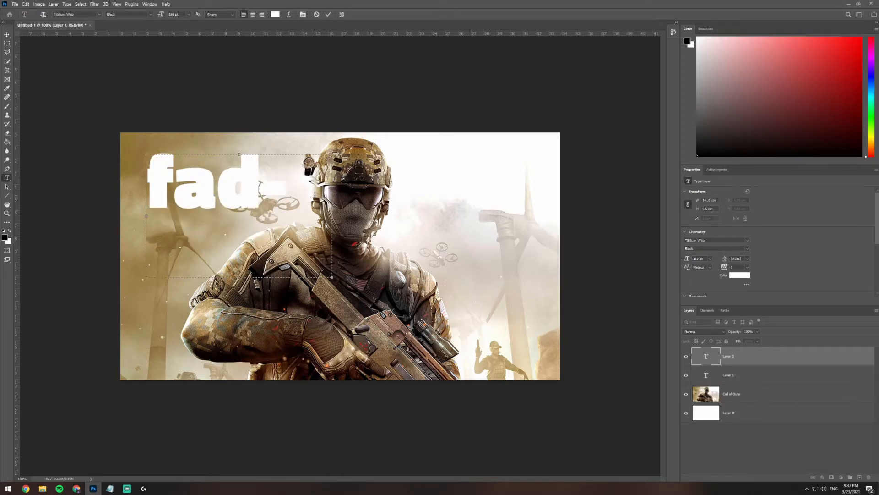
key("ctrl+a")
key("BackSpace")
left_click(6, 35)
Set the text size to 30 pt for the Type tool.
left_click(6, 178)
left_click(188, 15)
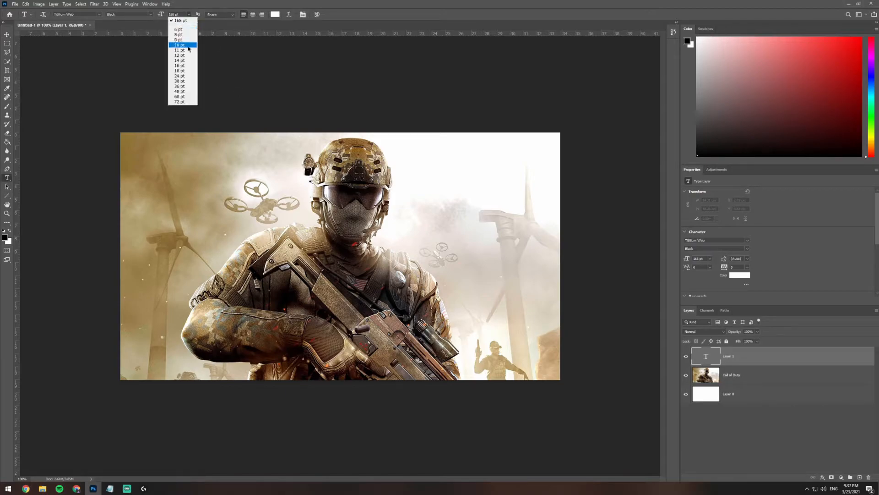
left_click(183, 81)
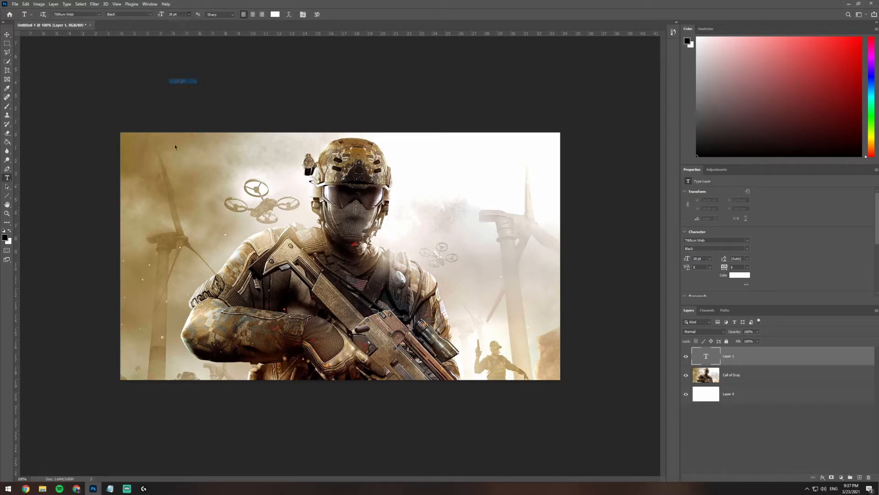
left_click(190, 16)
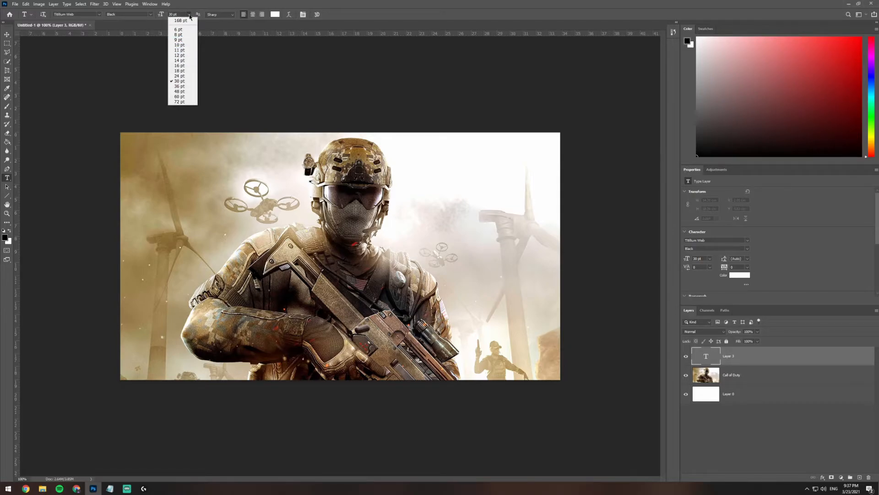
left_click(189, 16)
Look through the available font styles and families, and choose Titillium Web.
left_click(150, 15)
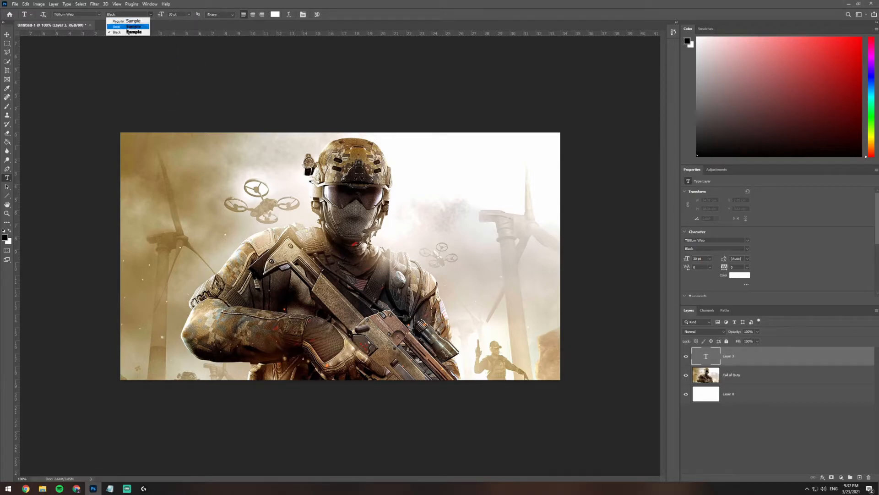
left_click(101, 16)
left_click(100, 17)
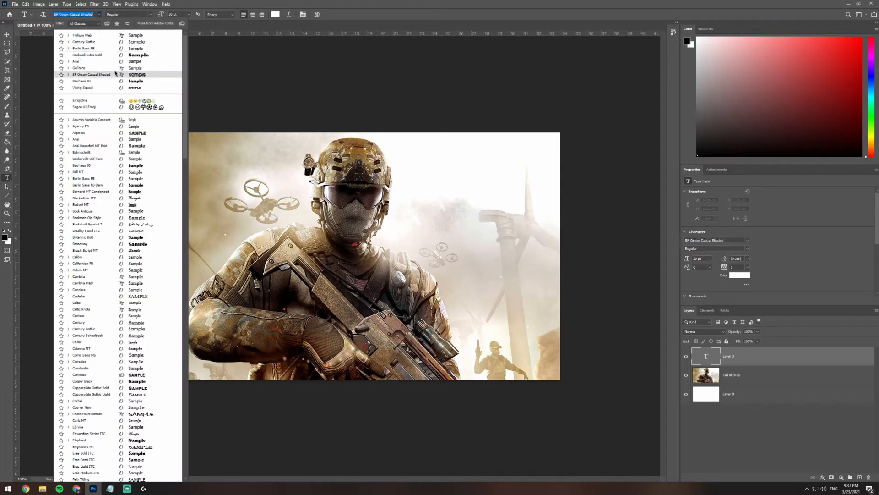
left_click(90, 36)
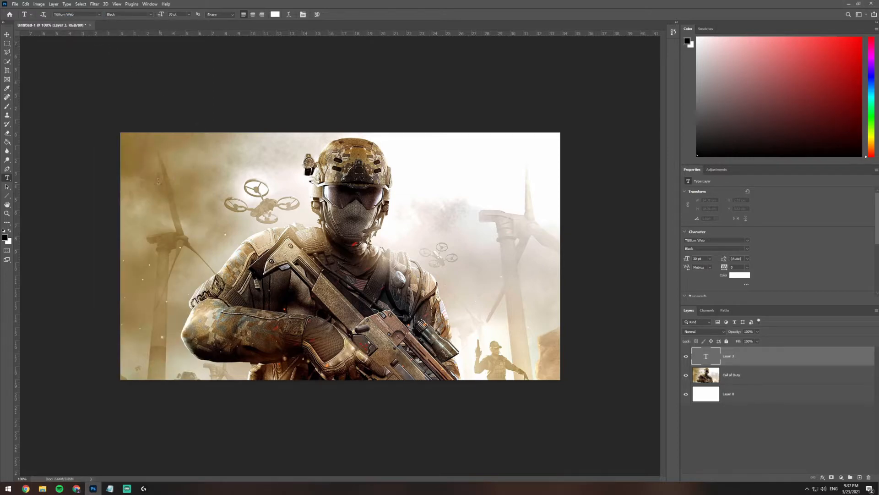
Add the white point text "Call of Duty" at the image's upper left and move it slightly up and to the left.
left_click(151, 196)
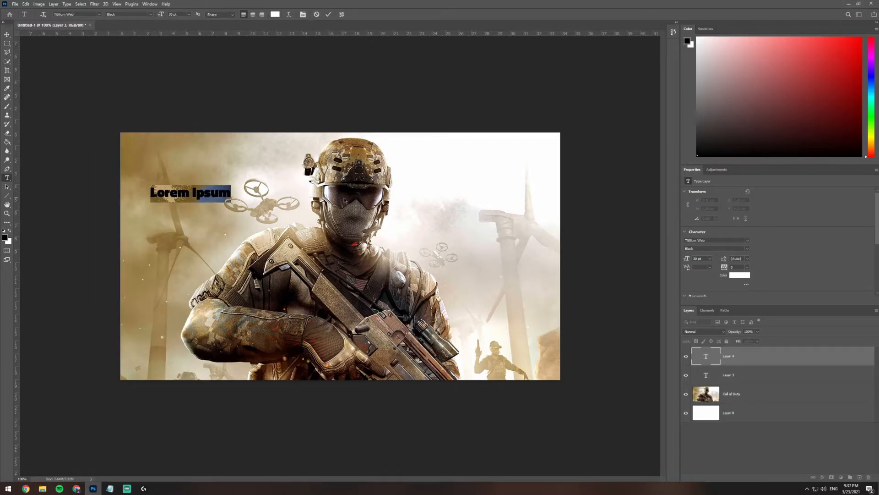
type("Call of Duty")
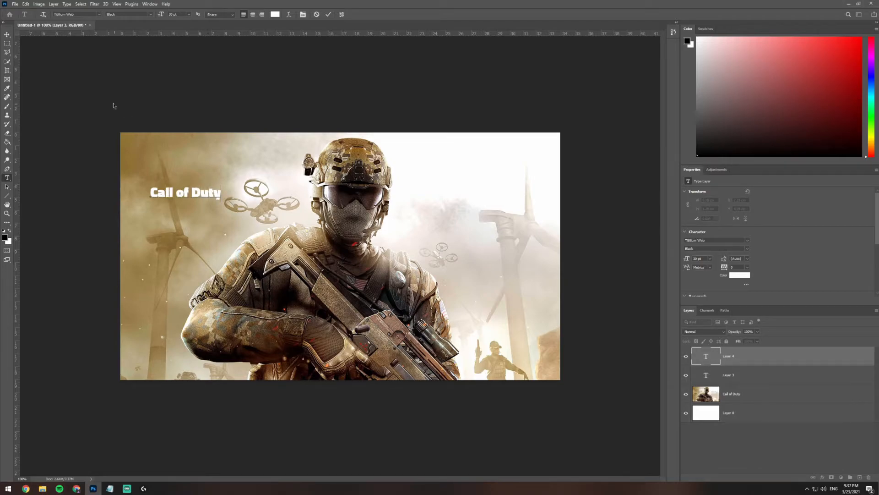
left_click(7, 35)
left_click_drag(205, 196, 193, 178)
Set the size of the whole "Call of Duty" text to 72 pt.
key("t")
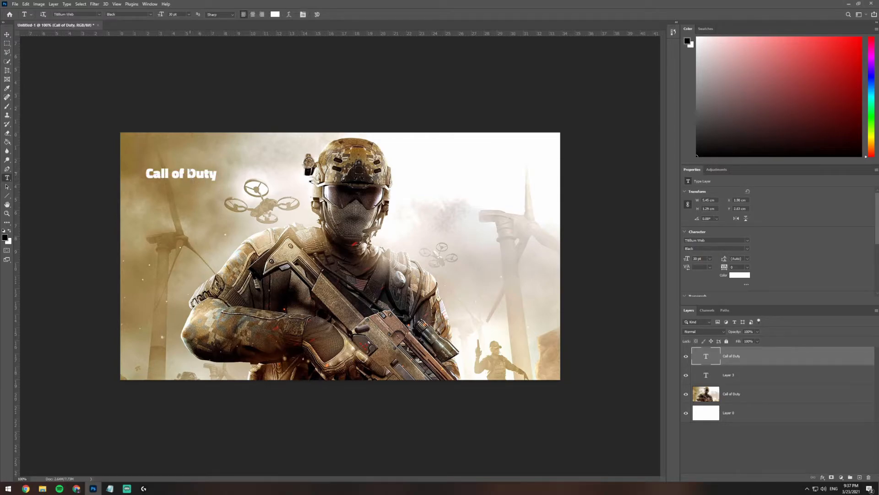
left_click(182, 173)
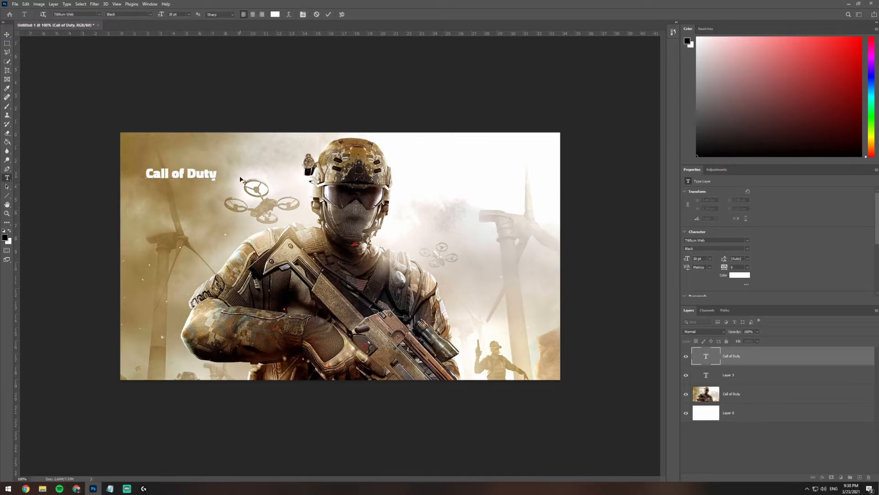
key("ctrl+a")
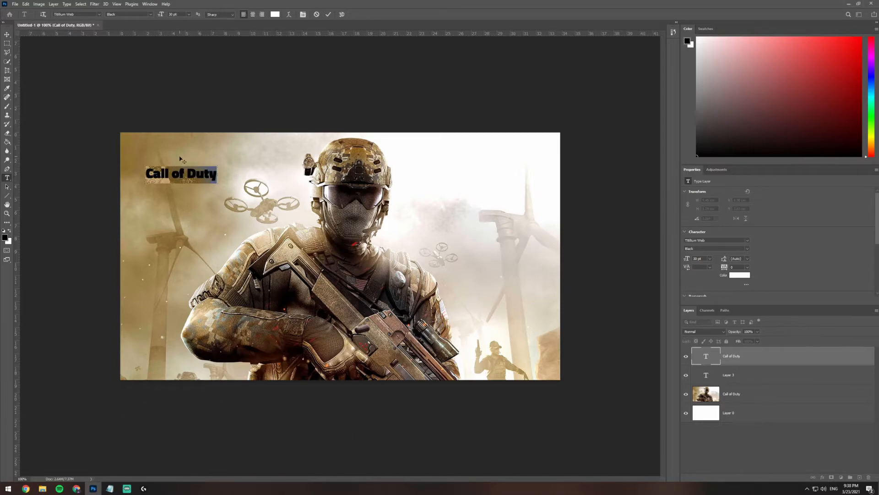
left_click(189, 15)
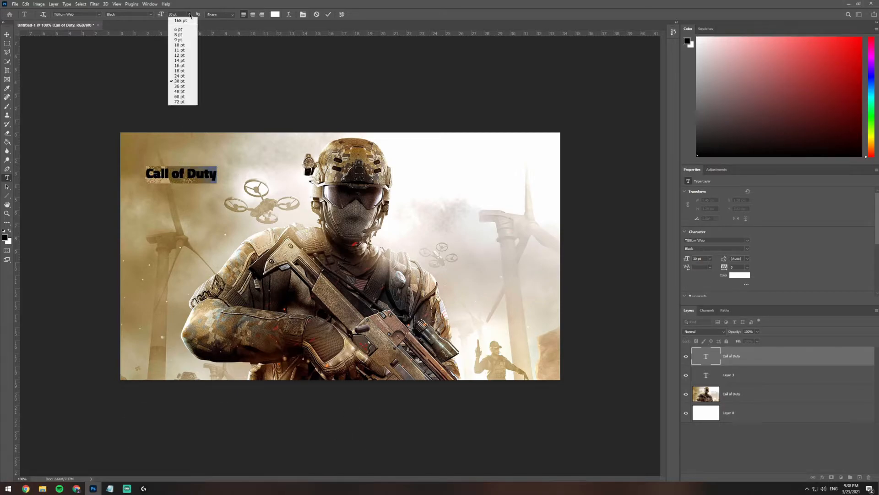
left_click(179, 101)
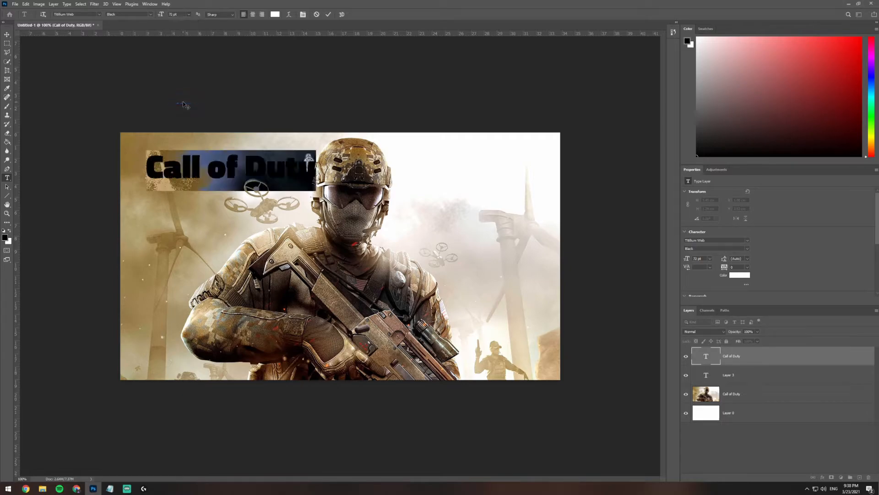
Move the "Call of Duty" text to the image's upper right and set its color to black (#000000).
left_click(7, 34)
left_click_drag(231, 165, 513, 173)
key("t")
left_click(491, 165)
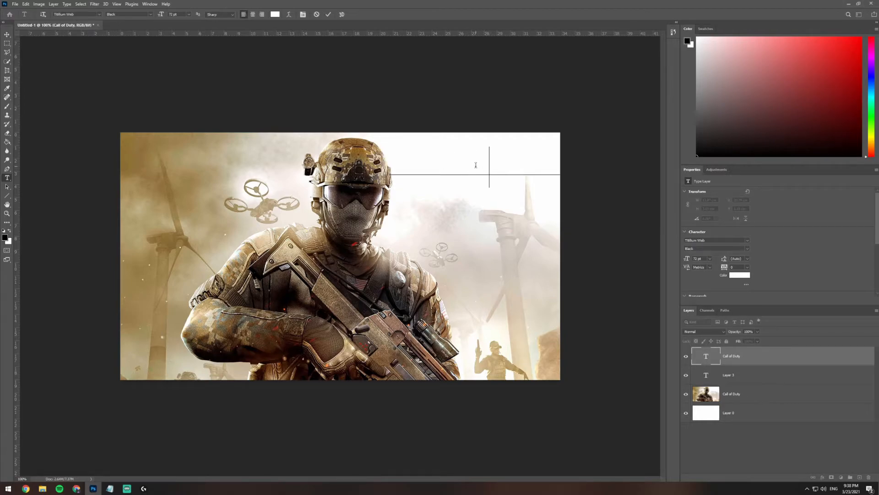
key("ctrl+a")
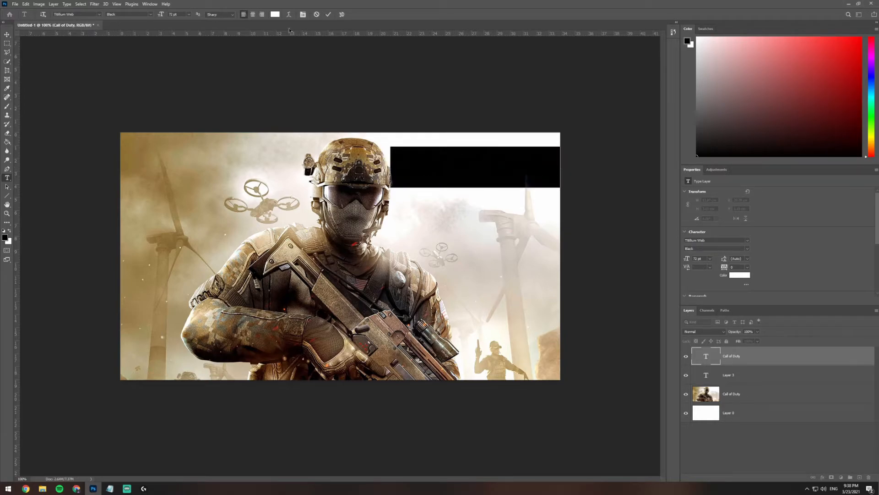
left_click(275, 14)
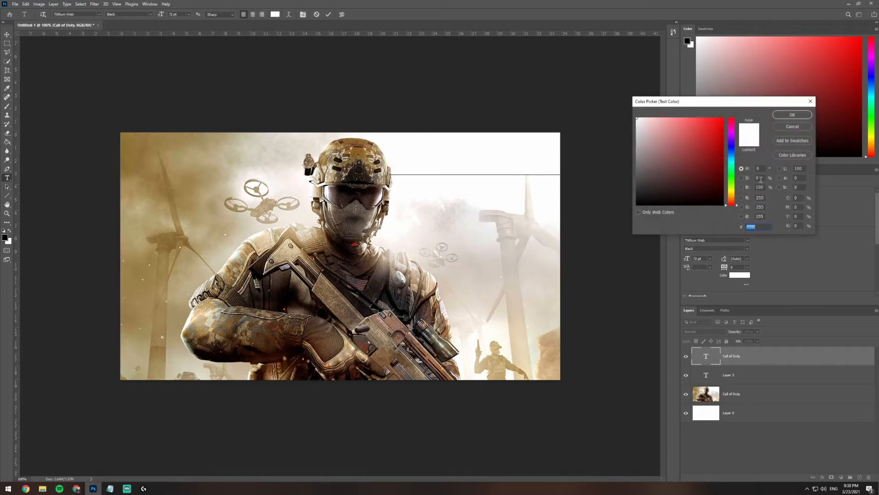
type("000000")
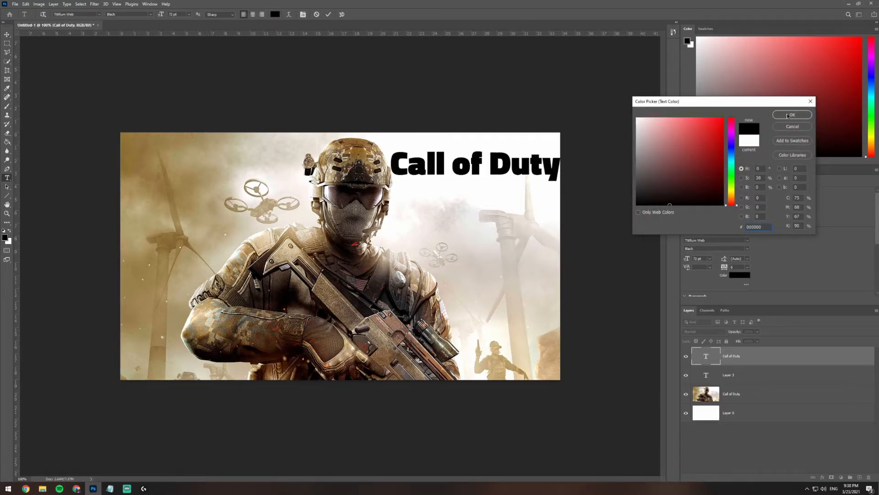
left_click(791, 115)
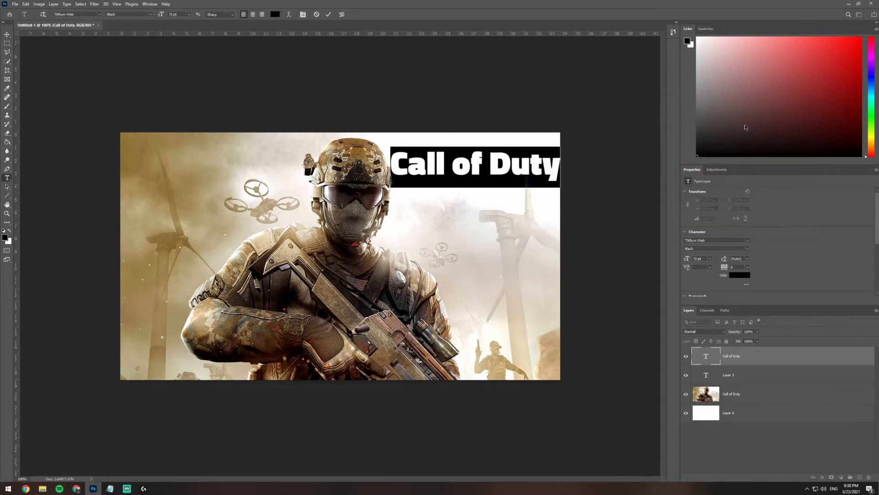
Move the title slightly up against the image's right edge and break "Duty" onto a second line.
left_click(8, 35)
mouse_move(486, 173)
left_mouse_down()
mouse_move(495, 182)
mouse_move(483, 179)
mouse_move(489, 233)
mouse_move(500, 171)
left_mouse_up()
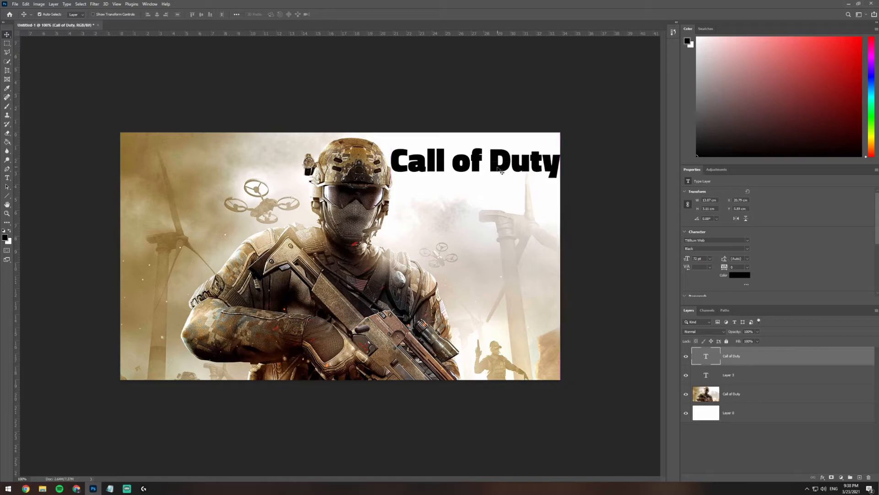
key("t")
left_click(491, 164)
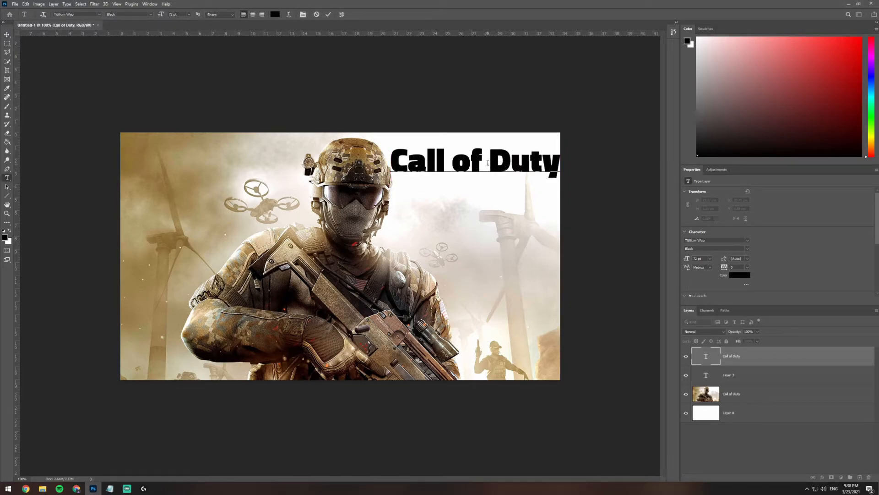
key("Return")
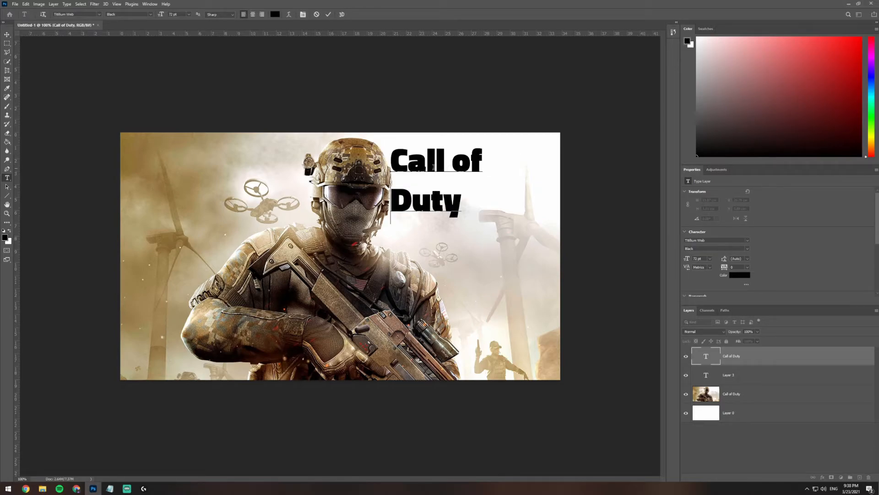
Center-align both lines of the title and move it into the bright area beside the soldier's helmet.
key("ctrl+a")
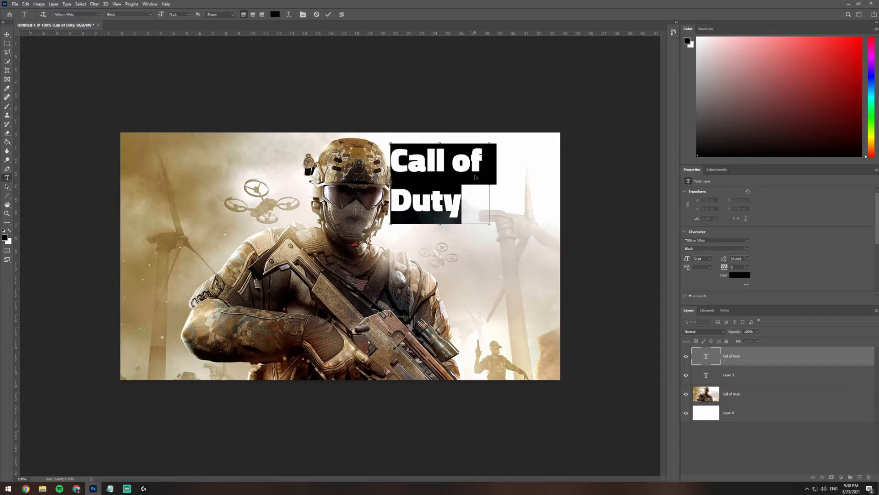
left_click(253, 16)
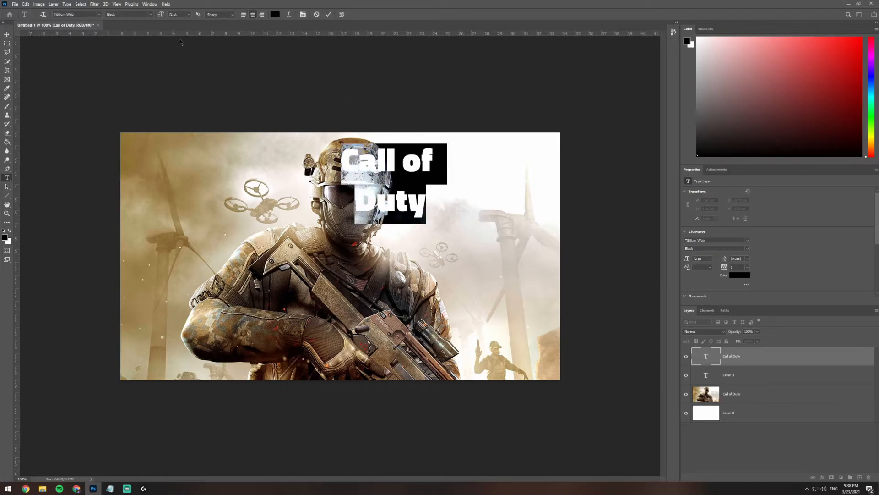
left_click(7, 34)
left_click_drag(396, 163, 477, 168)
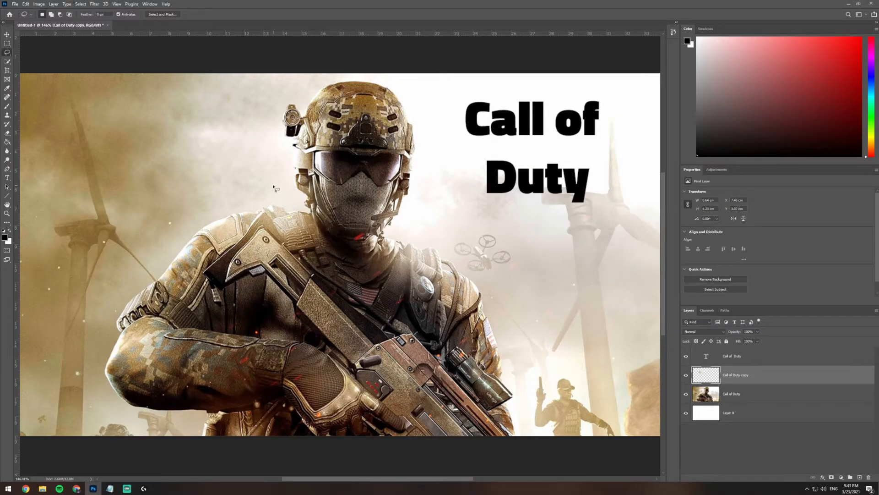
Try outlining the soldier's waist and sleeve from the image's lower edge with the Polygonal Lasso tool.
right_click(8, 53)
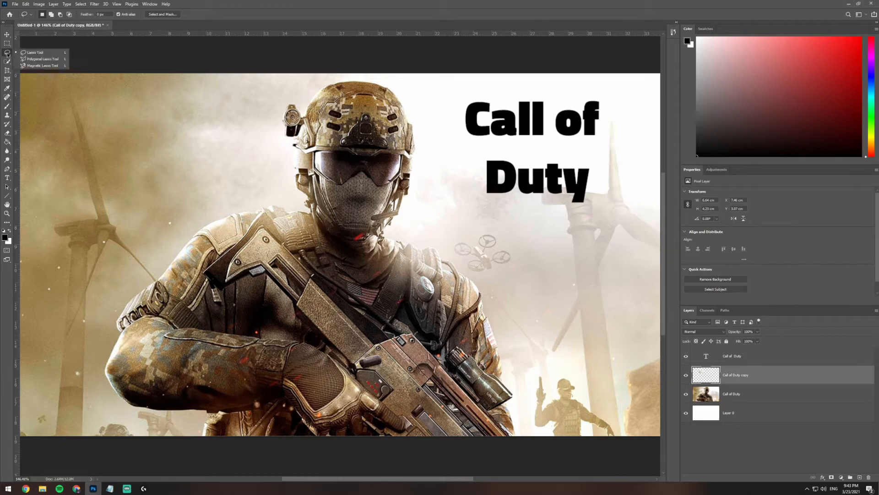
left_click(39, 54)
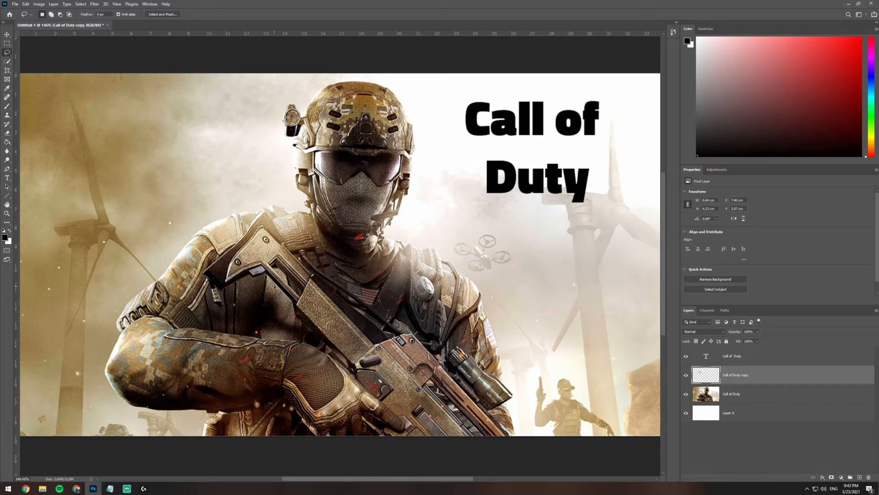
right_click(7, 53)
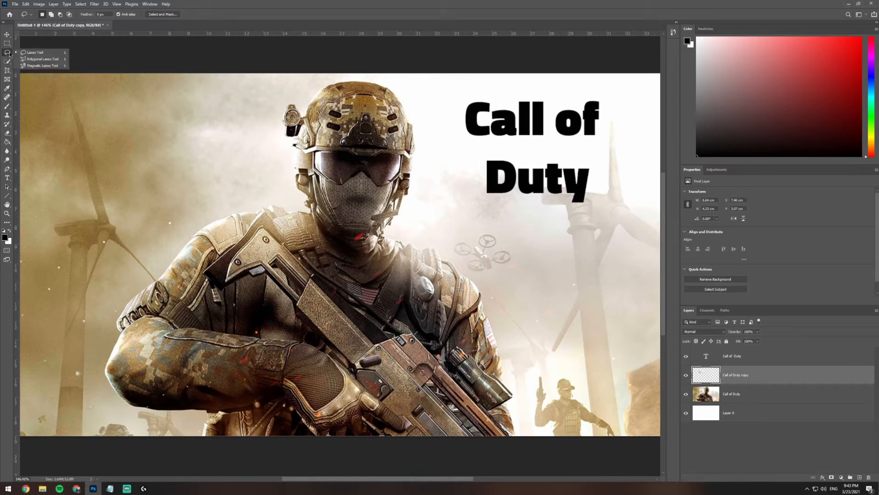
left_click(34, 62)
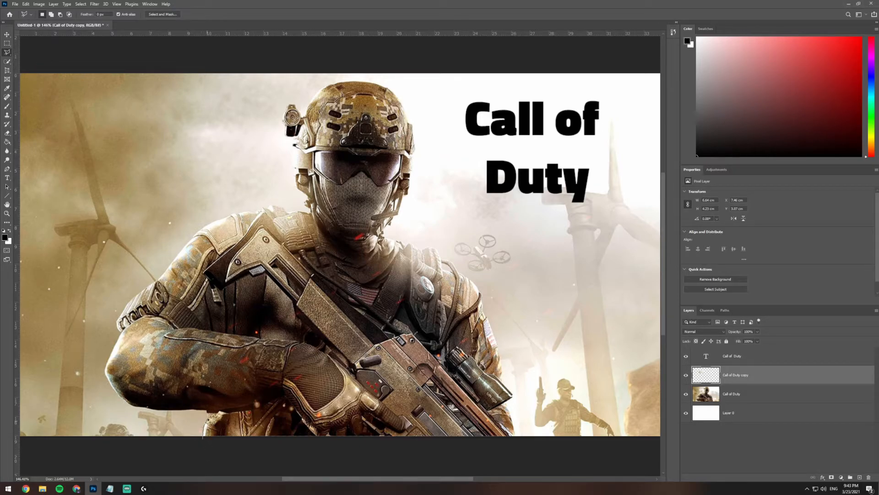
scroll(206, 426, "up", 7)
left_click_drag(191, 428, 362, 99)
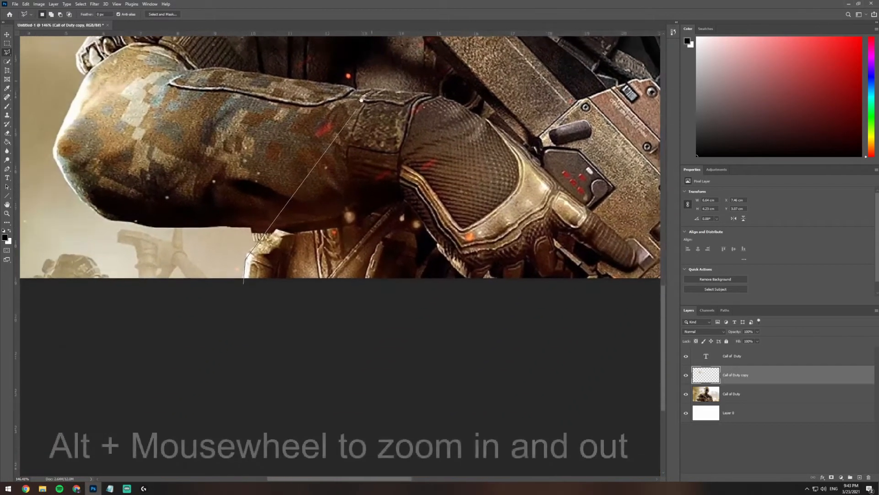
left_click(246, 251)
left_click(252, 227)
left_click(216, 226)
scroll(175, 234, "up", 7)
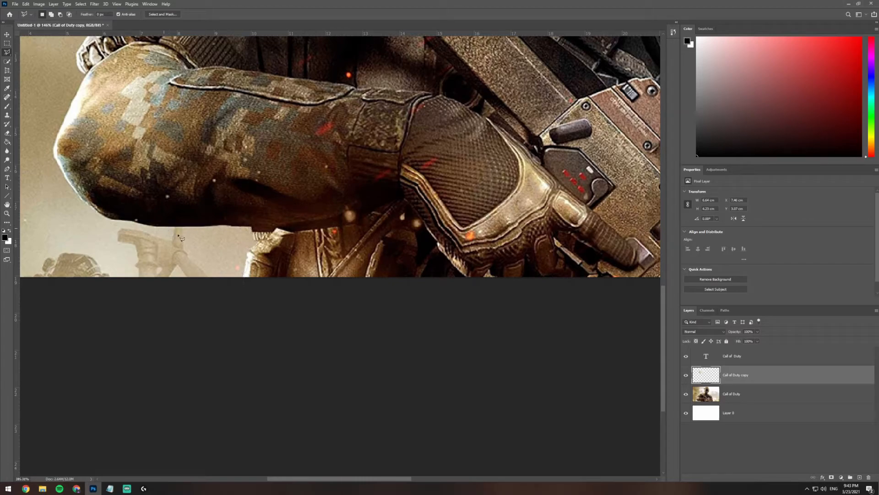
scroll(288, 235, "down", 12)
scroll(284, 271, "up", 5)
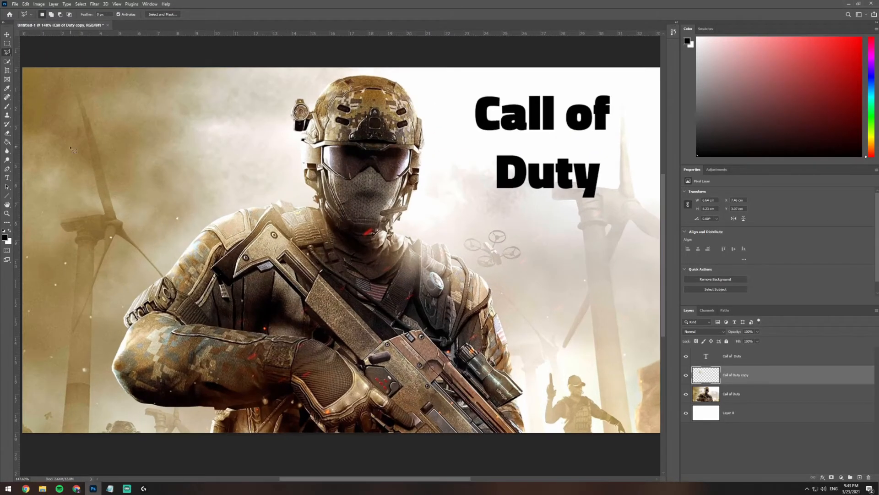
Outline the whole soldier, including the rifle, with the freehand Lasso tool.
right_click(7, 52)
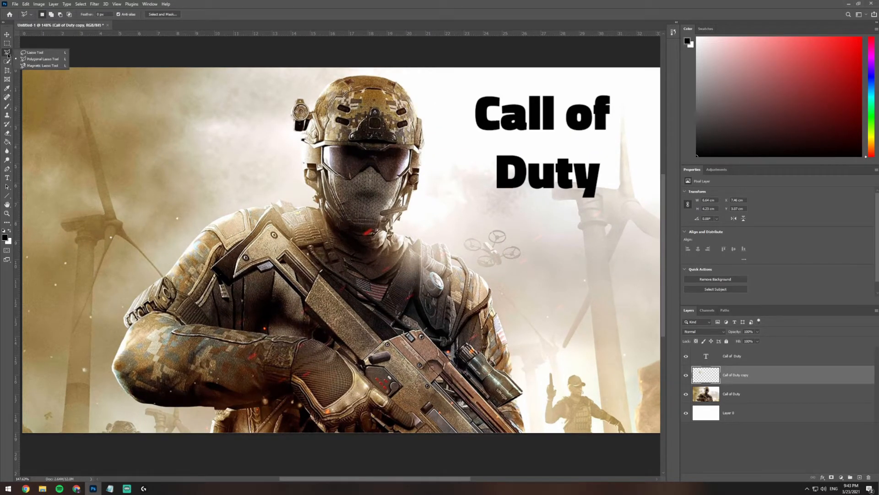
left_click(31, 55)
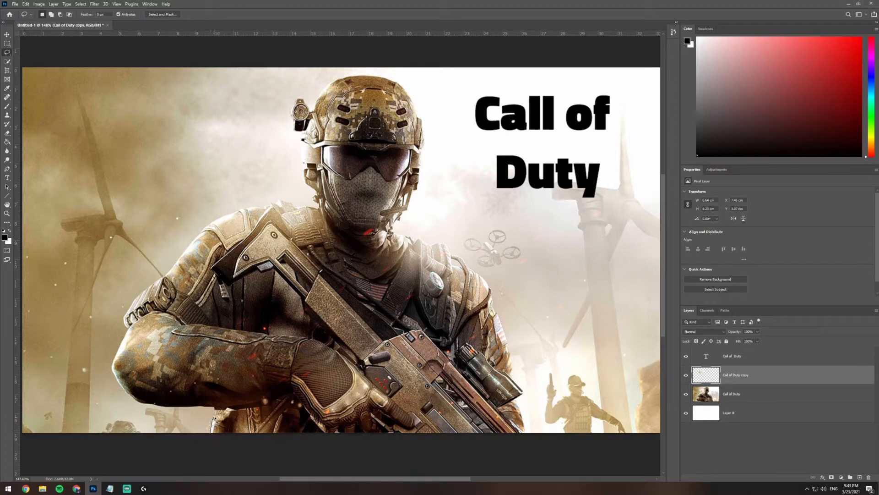
mouse_move(214, 409)
left_mouse_down()
mouse_move(134, 402)
mouse_move(114, 361)
mouse_move(124, 324)
mouse_move(260, 207)
mouse_move(311, 200)
mouse_move(293, 111)
mouse_move(314, 81)
mouse_move(350, 76)
mouse_move(422, 121)
mouse_move(419, 194)
mouse_move(402, 224)
mouse_move(408, 215)
mouse_move(438, 247)
mouse_move(472, 264)
mouse_move(501, 324)
mouse_move(526, 436)
left_mouse_up()
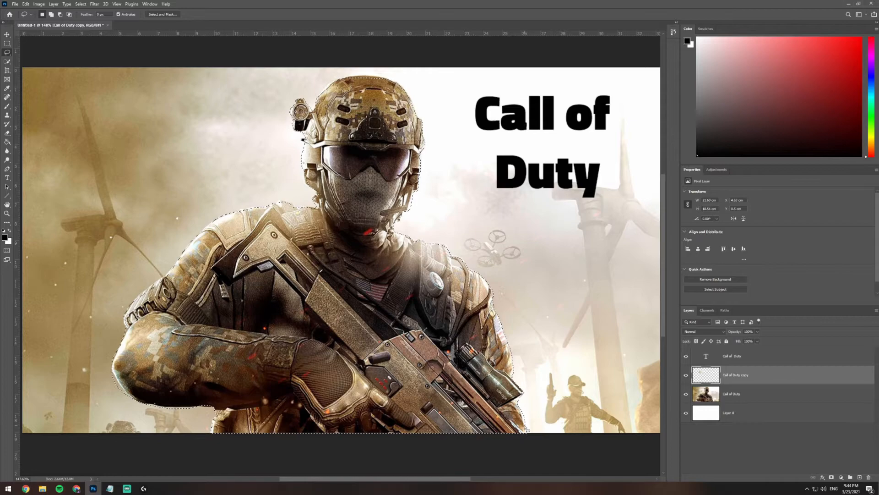
scroll(368, 282, "down", 3)
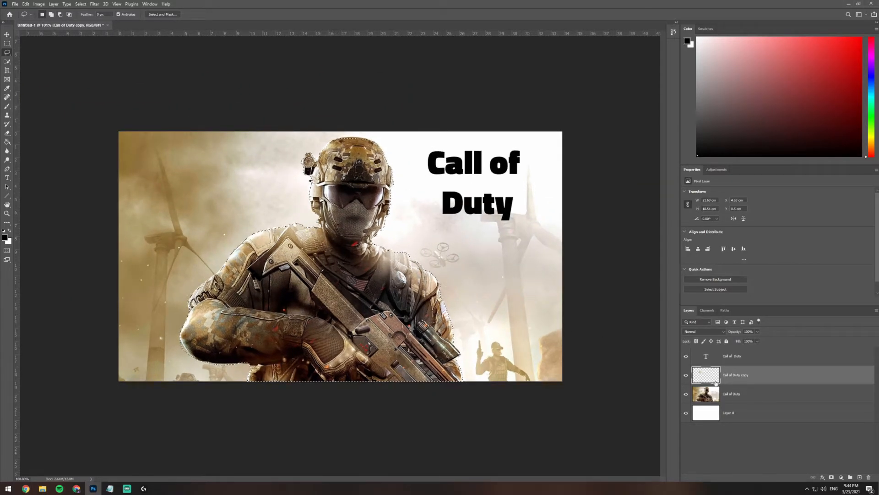
Copy the selected soldier from the "Call of Duty" image layer and paste it as a new layer.
left_click(738, 393)
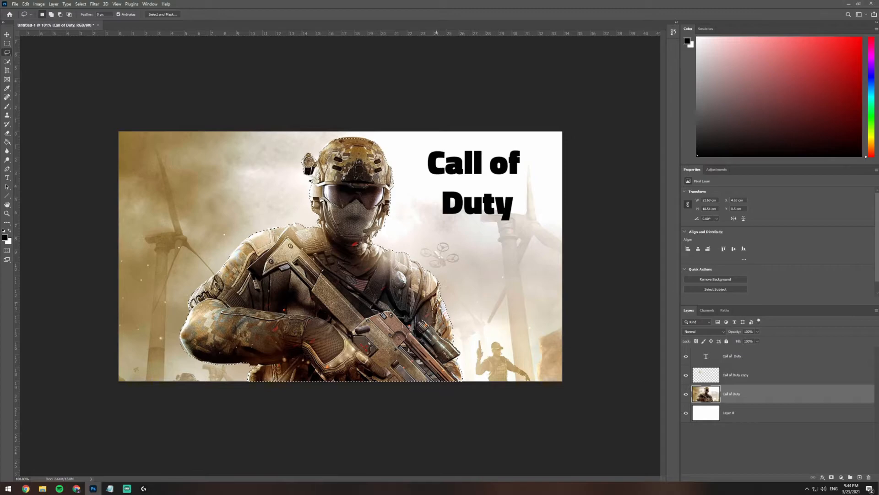
key("ctrl+c")
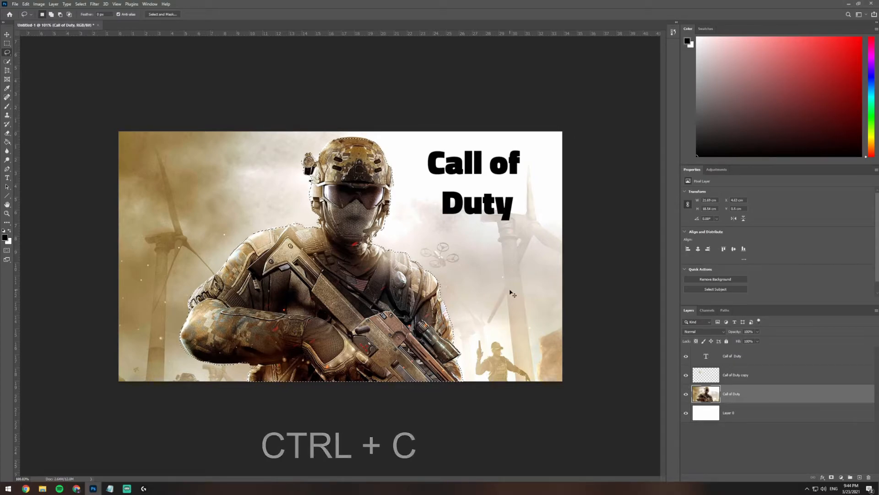
key("ctrl+v")
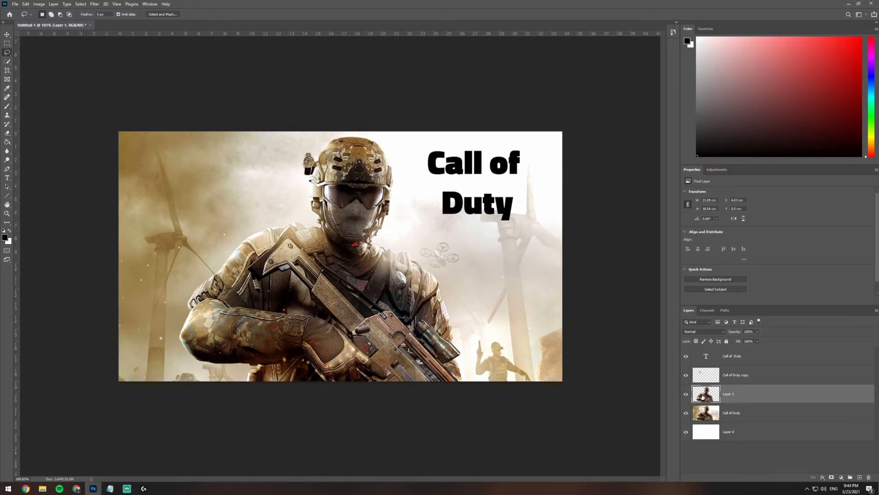
Delete the white Layer 0 and the "Call of Duty copy" layer, keeping the original image layer hidden only while checking the cutout.
left_click(687, 414)
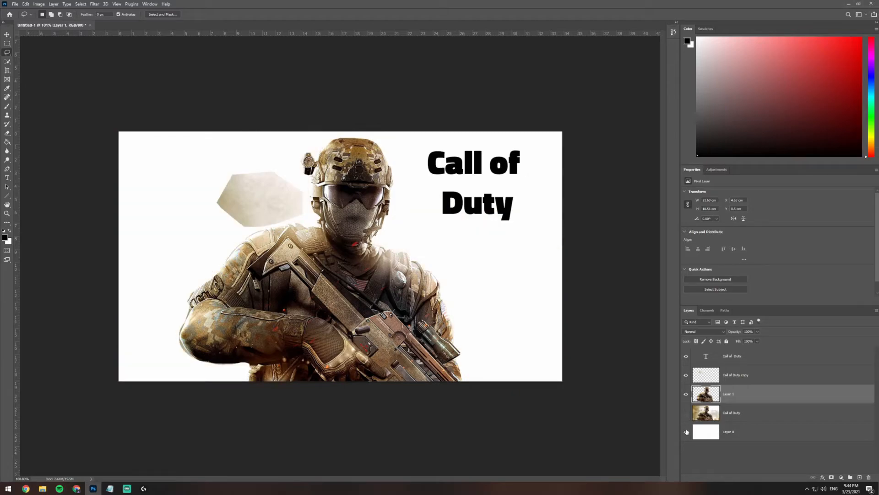
left_click(726, 435)
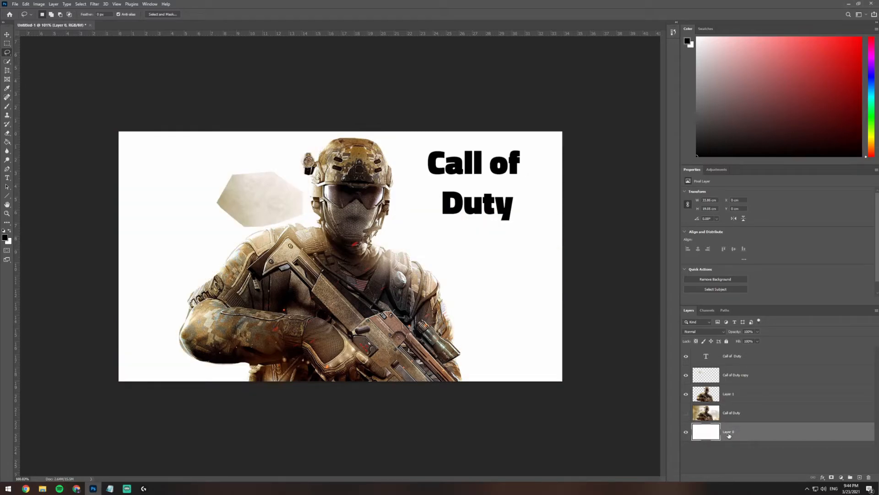
key("Delete")
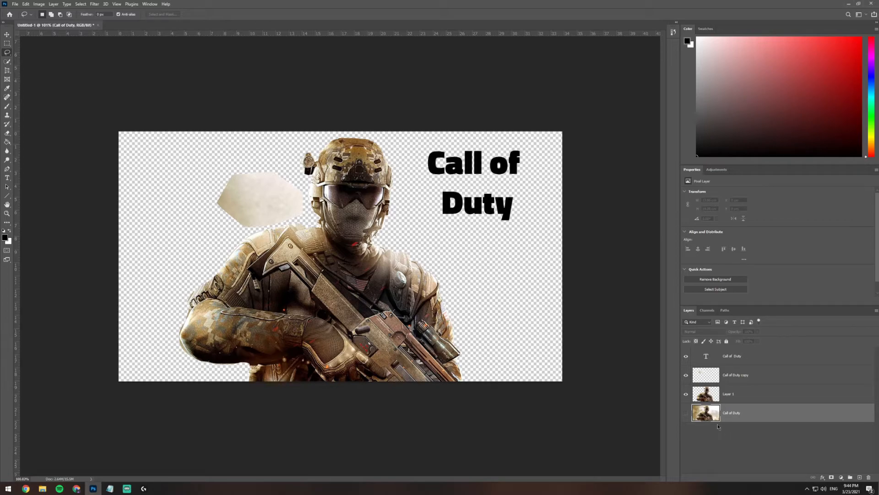
left_click(695, 381)
key("Delete")
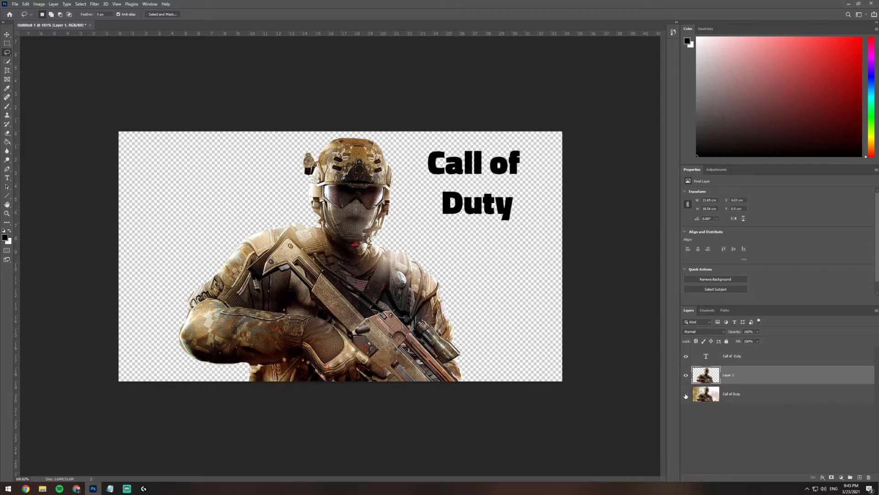
left_click(686, 395)
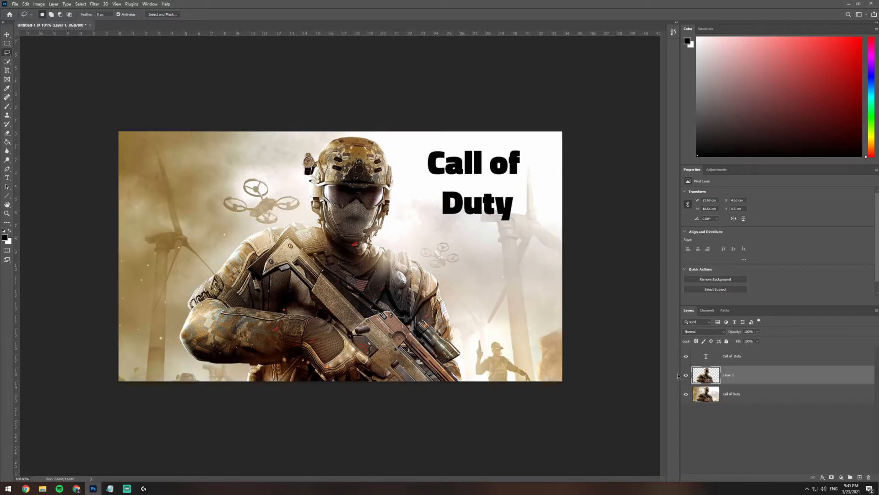
Add a black Outside Stroke at 100% opacity to the soldier cutout on Layer 1.
double_click(773, 378)
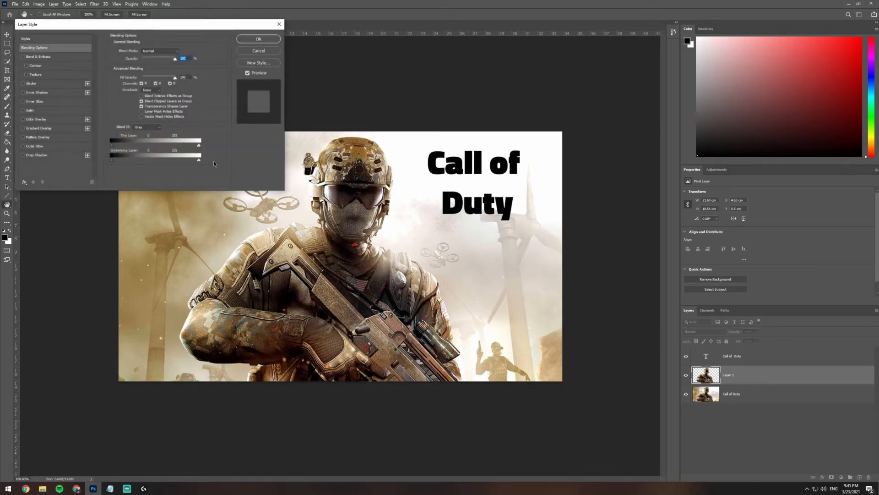
left_click(23, 84)
left_click_drag(142, 51, 137, 51)
left_click(130, 99)
left_click_drag(683, 188, 720, 241)
left_click(793, 113)
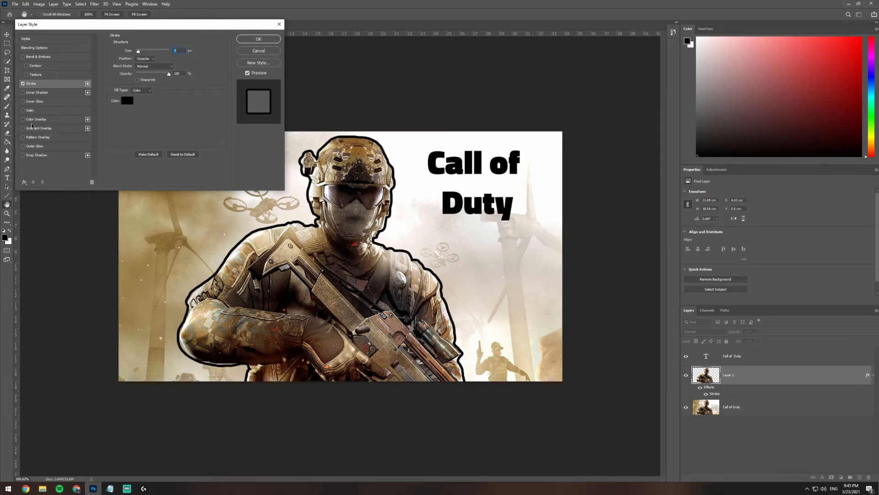
Add an Outer Glow to the soldier cutout on Layer 1 and set its colour to near-white f6f6f6.
left_click(32, 147)
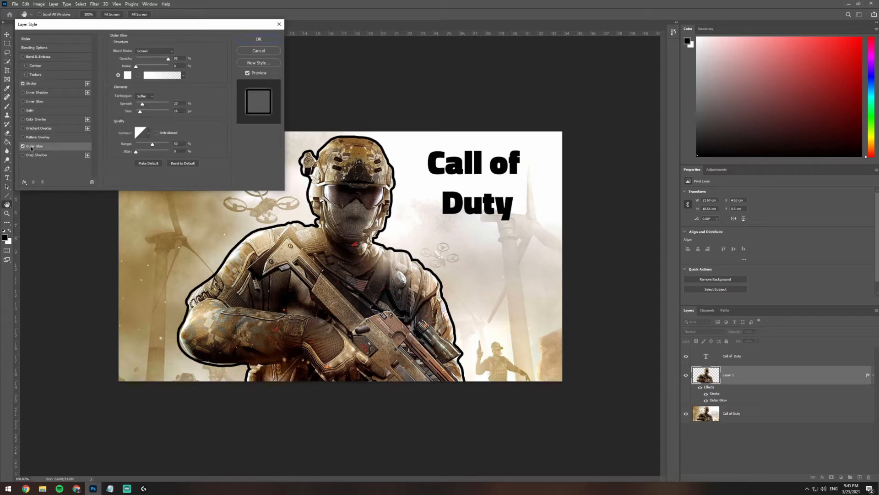
left_click(126, 75)
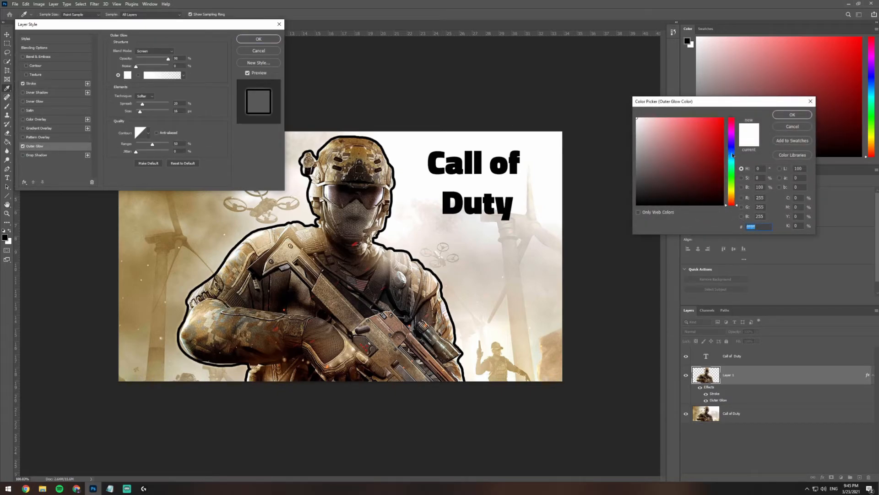
left_click_drag(716, 123, 629, 121)
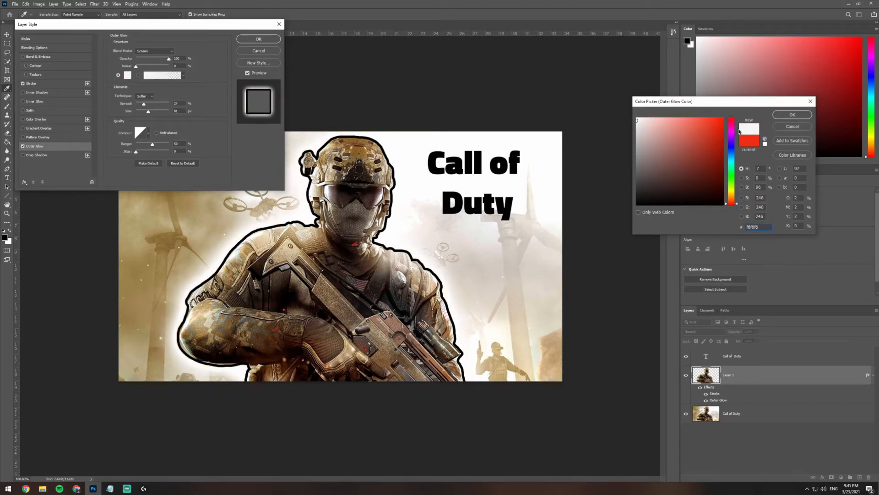
left_click(791, 114)
Adjust the glow's spread and size, leave Drop Shadow off, apply the effects, and check the cutout with the background image hidden.
mouse_move(145, 105)
left_mouse_down()
mouse_move(155, 107)
mouse_move(142, 116)
left_mouse_up()
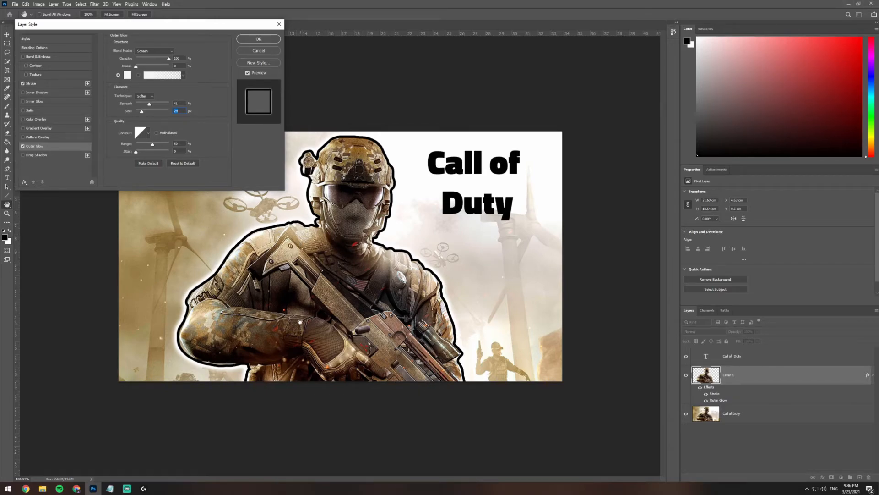
left_click(23, 155)
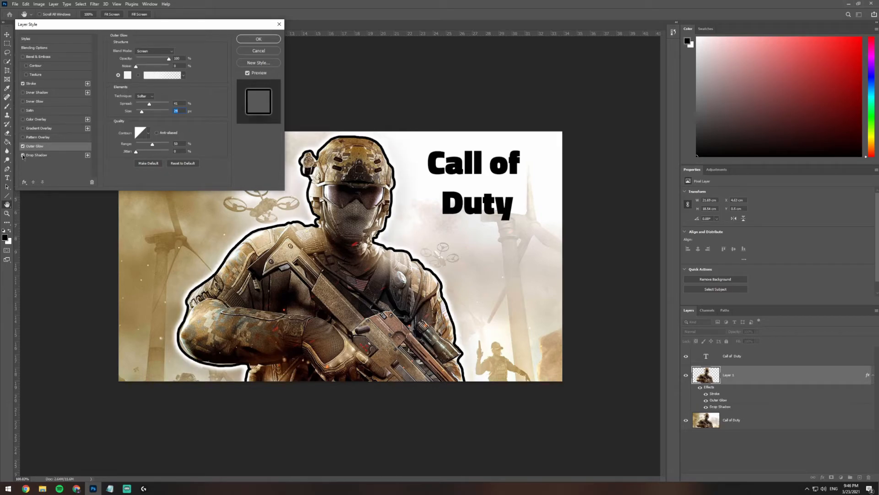
left_click(23, 155)
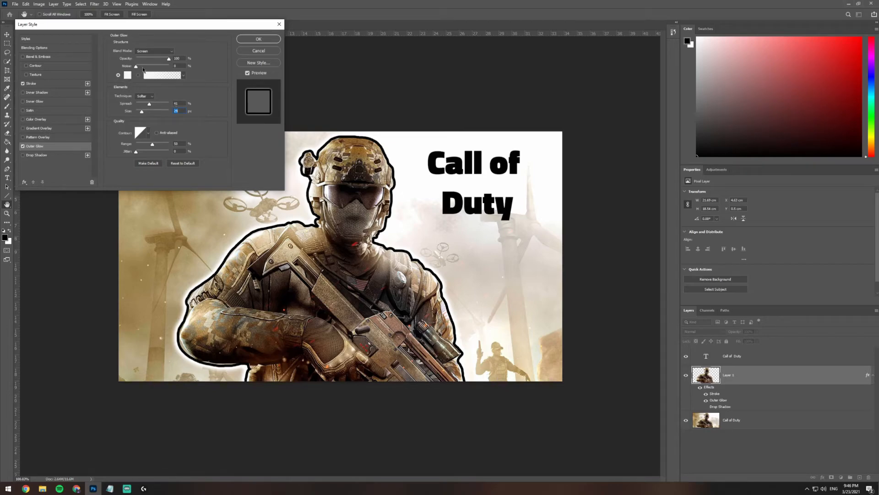
left_click_drag(150, 105, 144, 106)
left_click(255, 42)
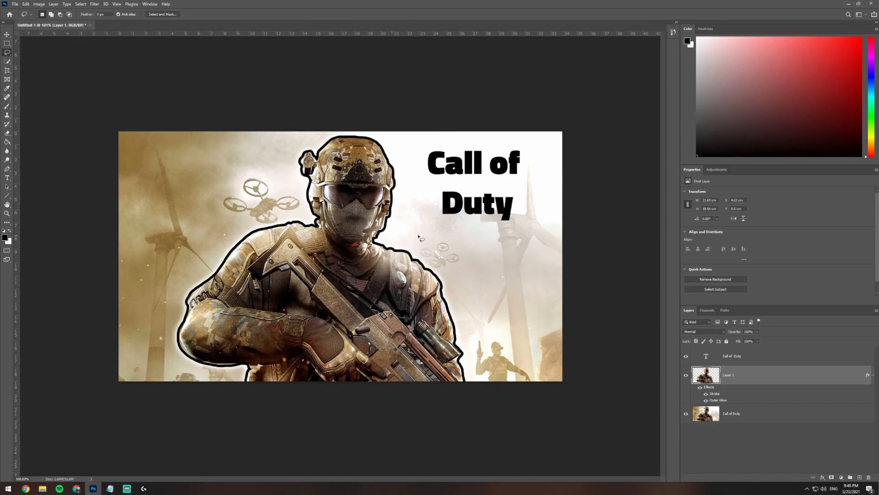
left_click(687, 415)
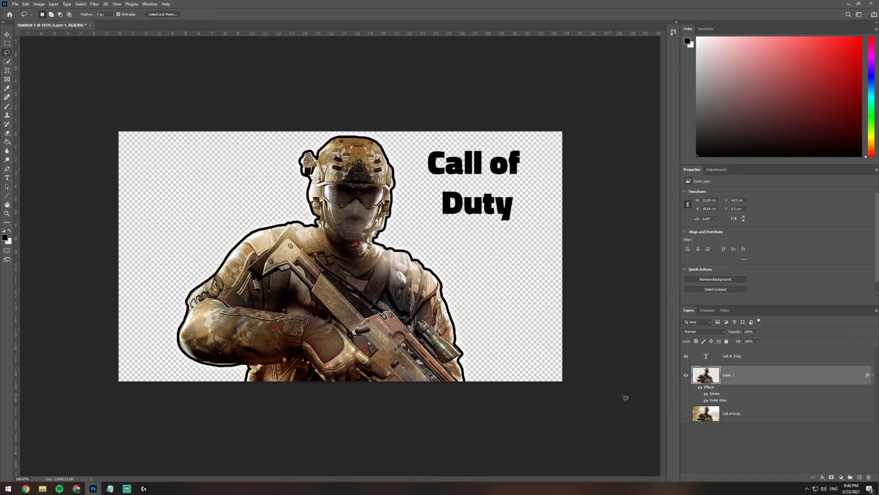
left_click(685, 414)
Duplicate the soldier's Layer 1 with its effects and nudge the copy slightly on the canvas.
key("v")
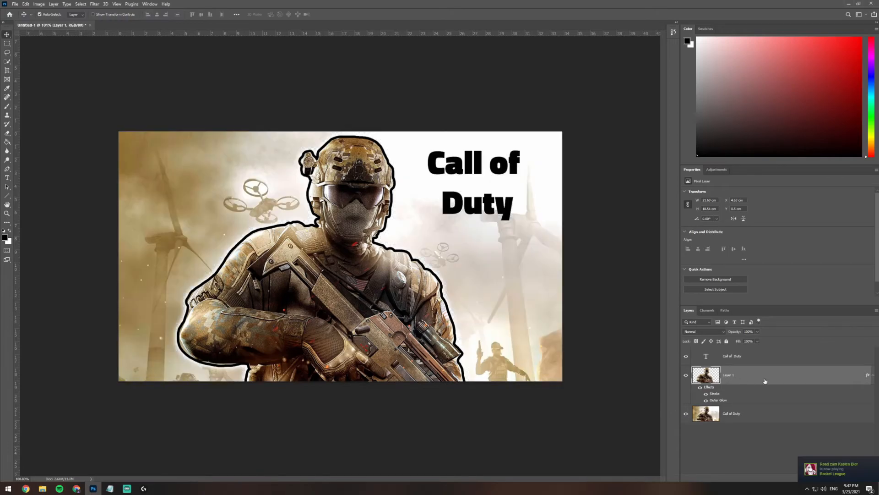
key("ctrl+j")
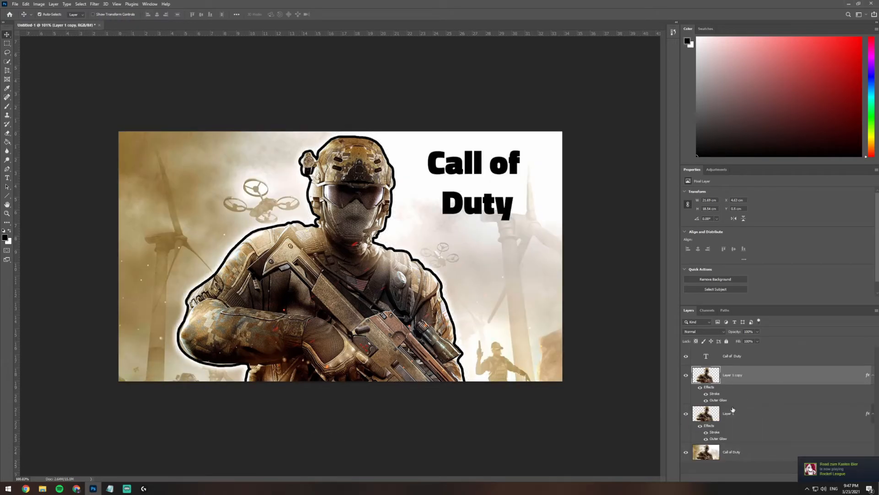
left_click(755, 419)
left_click(758, 377)
mouse_move(365, 285)
left_mouse_down()
mouse_move(300, 276)
mouse_move(370, 285)
left_mouse_up()
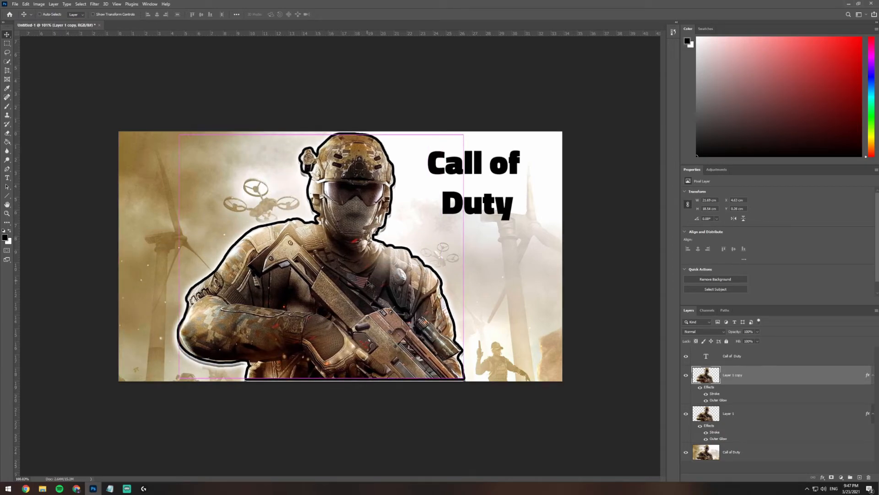
Scale the duplicate soldier to 44%, rotate it -30°, and place it over the main soldier's shoulder.
key("ctrl+t")
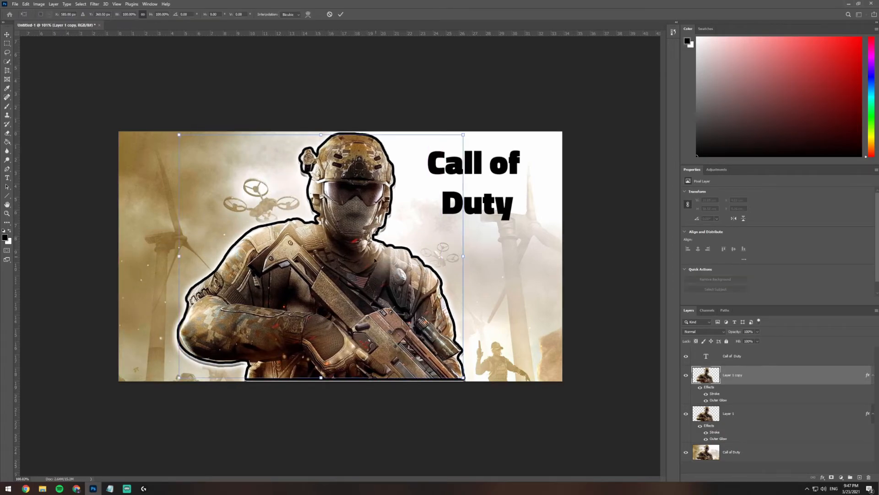
left_click_drag(468, 130, 280, 298)
key("ctrl+z")
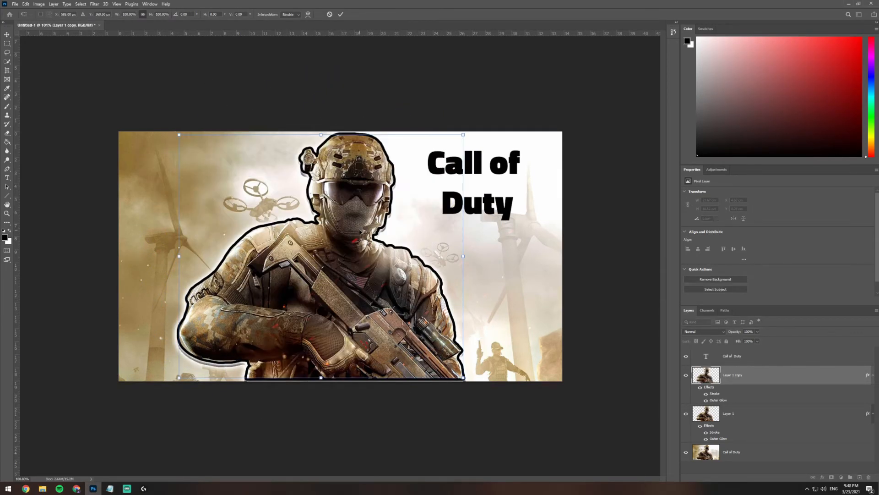
left_click_drag(356, 282, 353, 286)
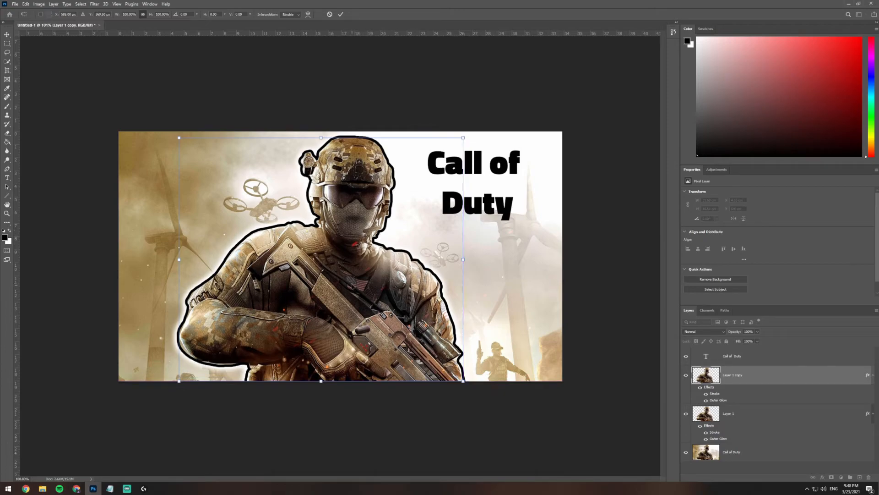
left_click_drag(462, 138, 328, 263)
left_click_drag(289, 323, 301, 268)
left_click_drag(332, 209, 313, 225)
left_click_drag(277, 274, 286, 252)
left_click_drag(325, 194, 282, 186)
left_click_drag(268, 252, 257, 228)
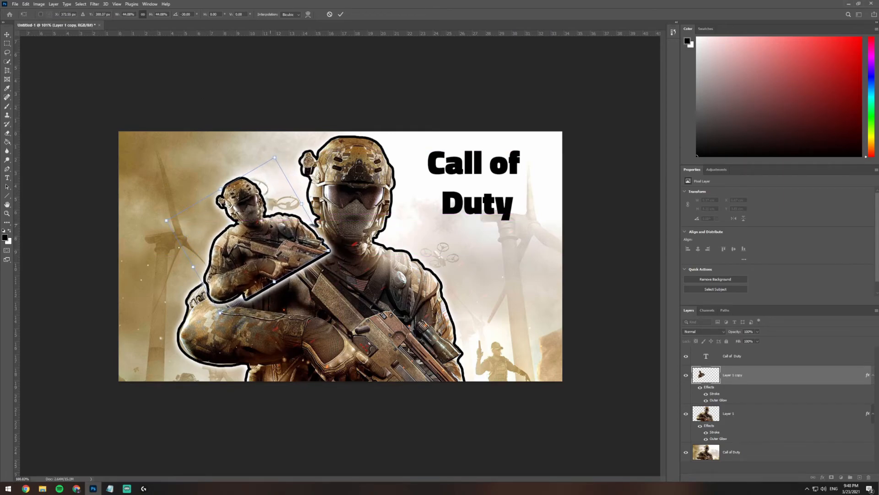
key("Return")
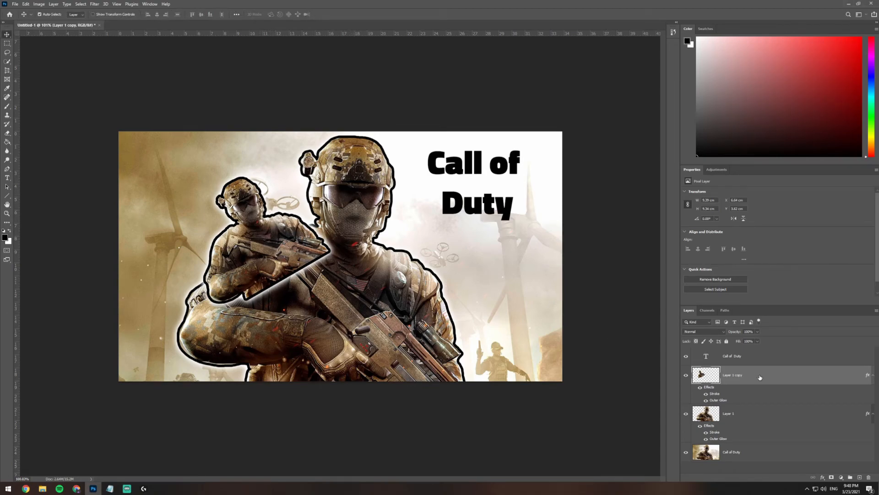
Reorder the duplicate soldier below Layer 1, shift it up and to the left, and put it back above Layer 1.
left_click_drag(760, 377, 756, 431)
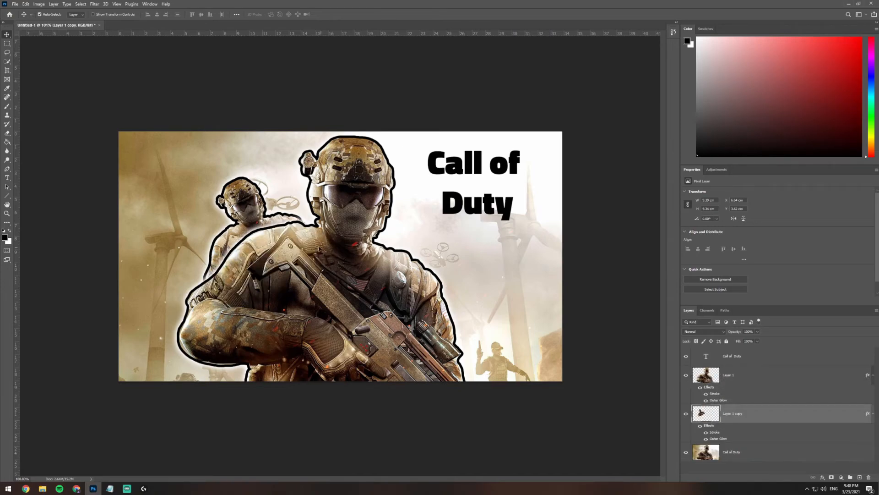
mouse_move(250, 207)
left_mouse_down()
mouse_move(246, 196)
mouse_move(285, 224)
mouse_move(280, 231)
mouse_move(241, 207)
left_mouse_up()
left_click_drag(733, 407, 743, 378)
mouse_move(732, 414)
left_mouse_down()
mouse_move(737, 369)
mouse_move(739, 394)
mouse_move(729, 410)
mouse_move(742, 421)
left_mouse_up()
Try the title closer to the soldier and below the soldier layers, then return it to the upper right and the top of the stack.
left_click(742, 357)
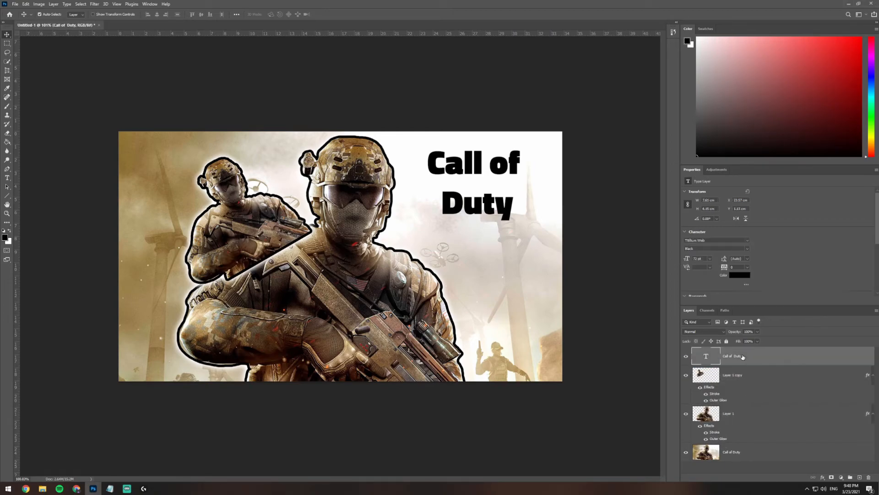
left_click_drag(478, 171, 452, 178)
left_click_drag(759, 359, 752, 439)
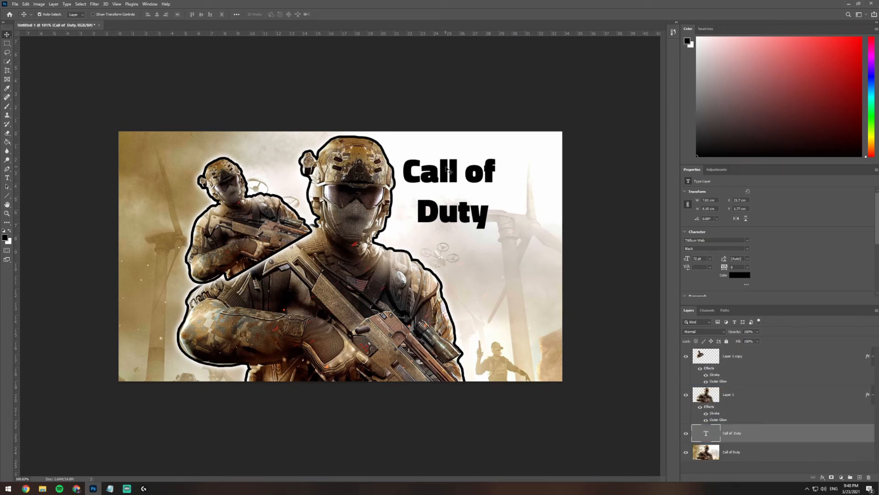
left_click_drag(447, 172, 473, 170)
left_click_drag(748, 433, 742, 367)
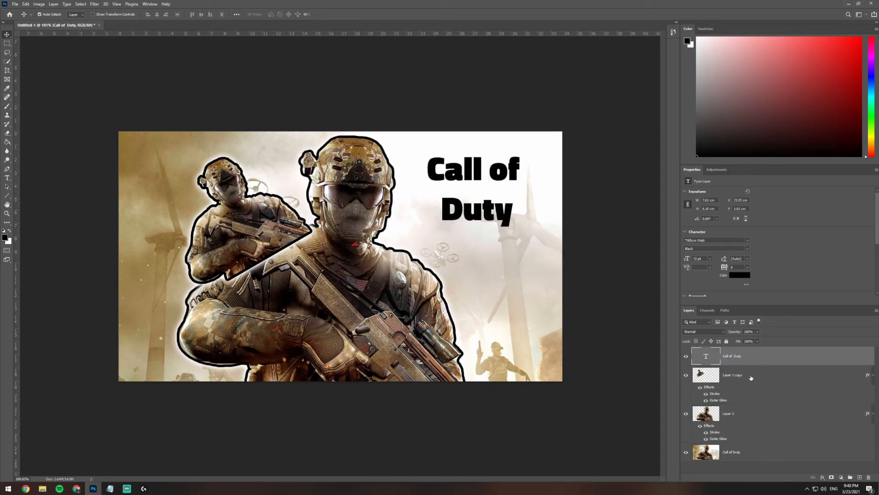
Select the small duplicate soldier on "Layer 1 copy" and delete it.
left_click(747, 379)
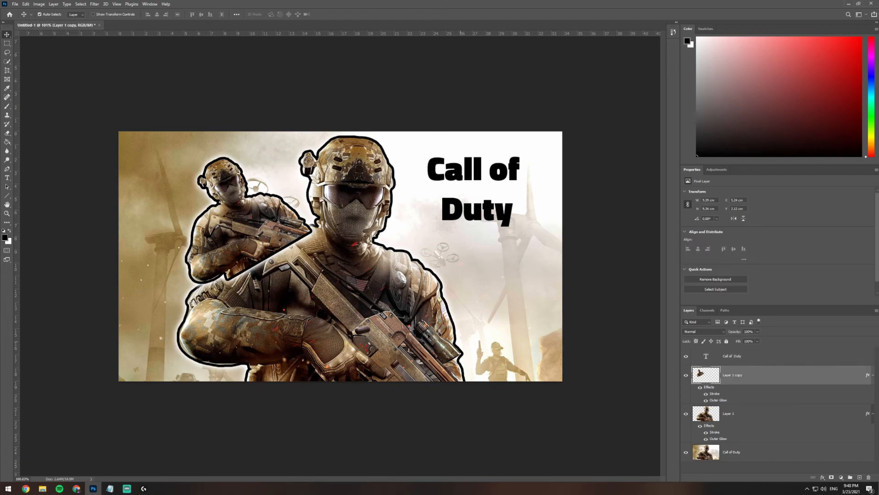
left_click_drag(259, 234, 331, 273)
key("Delete")
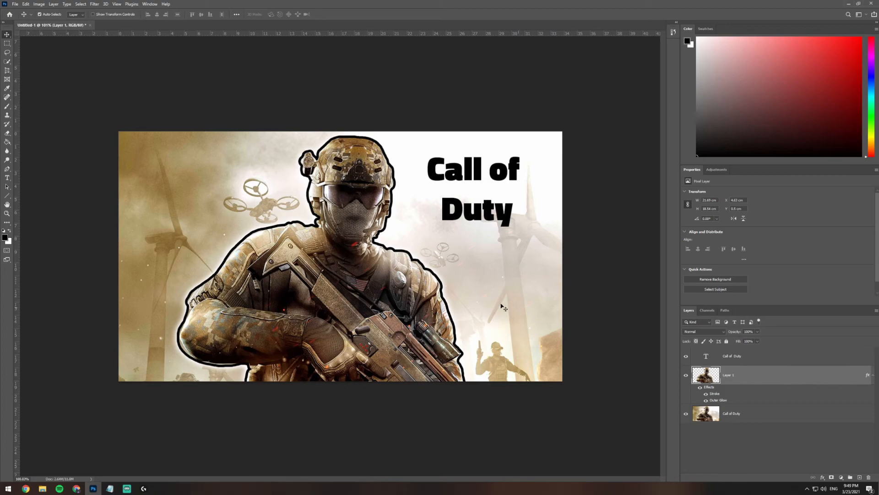
Add a Brightness/Contrast adjustment above the "Call of Duty" image layer, with brightness about -74 and contrast about 50.
left_click(737, 419)
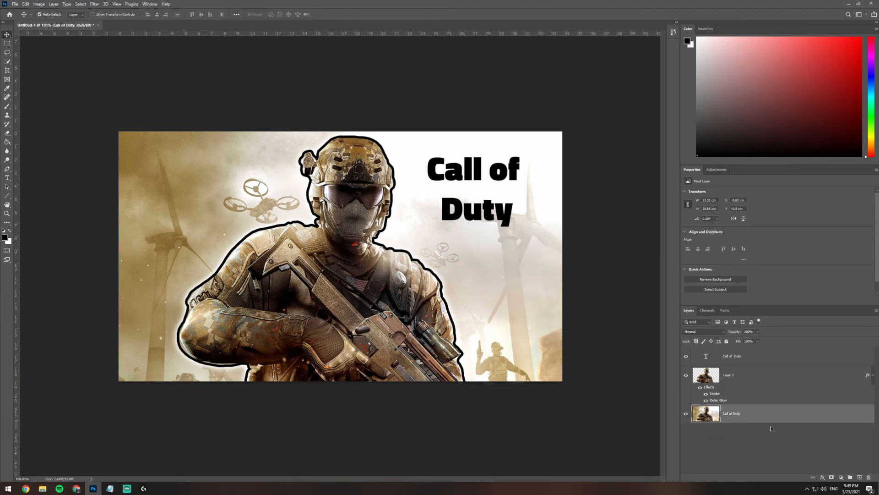
left_click(842, 477)
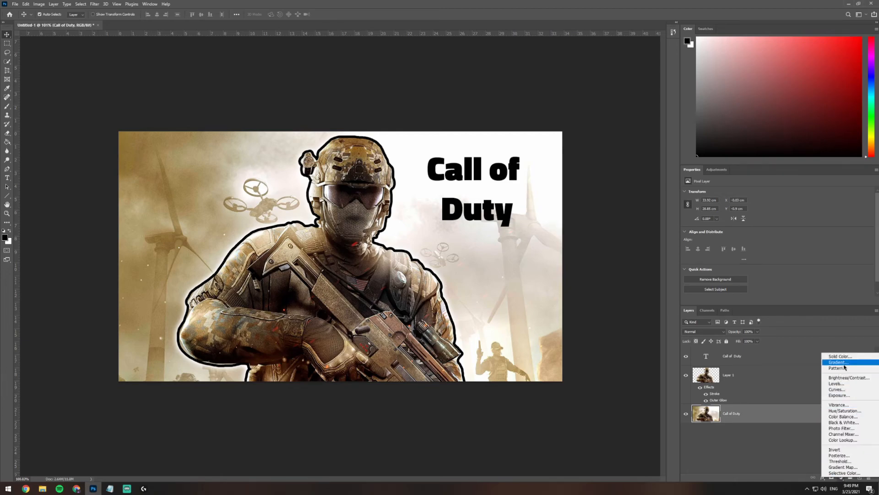
left_click(849, 377)
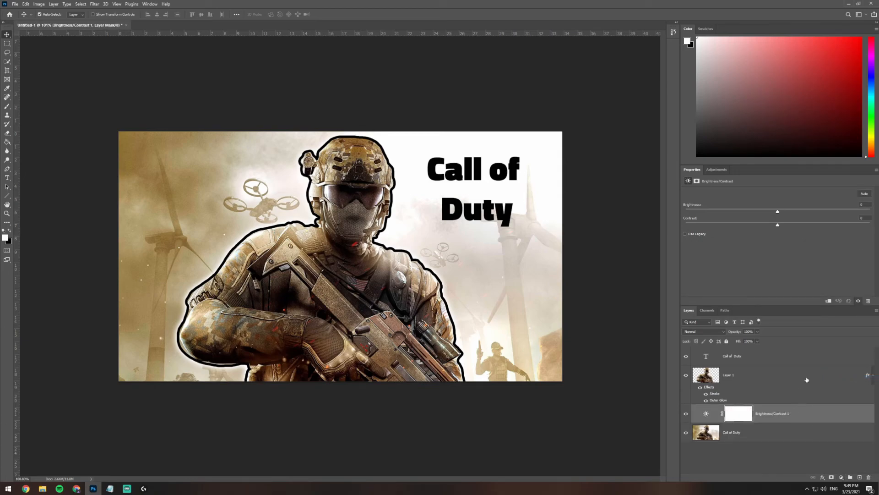
left_click_drag(781, 212, 732, 214)
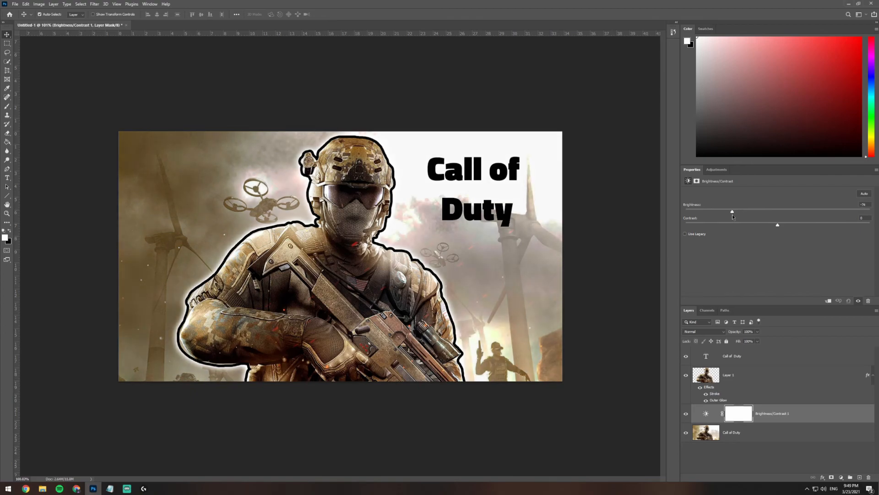
mouse_move(814, 226)
left_mouse_down()
mouse_move(727, 225)
mouse_move(818, 228)
left_mouse_up()
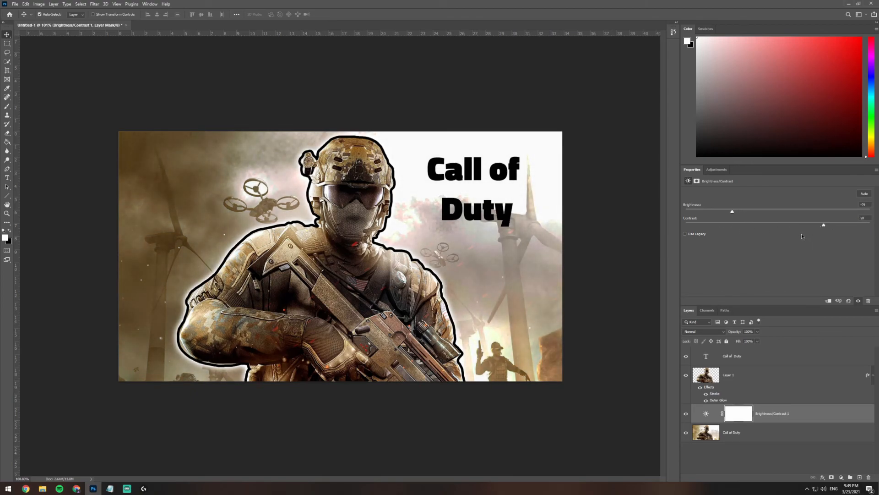
Add a Hue/Saturation adjustment over the background, shift its hue toward magenta, and set saturation to -100.
left_click(842, 477)
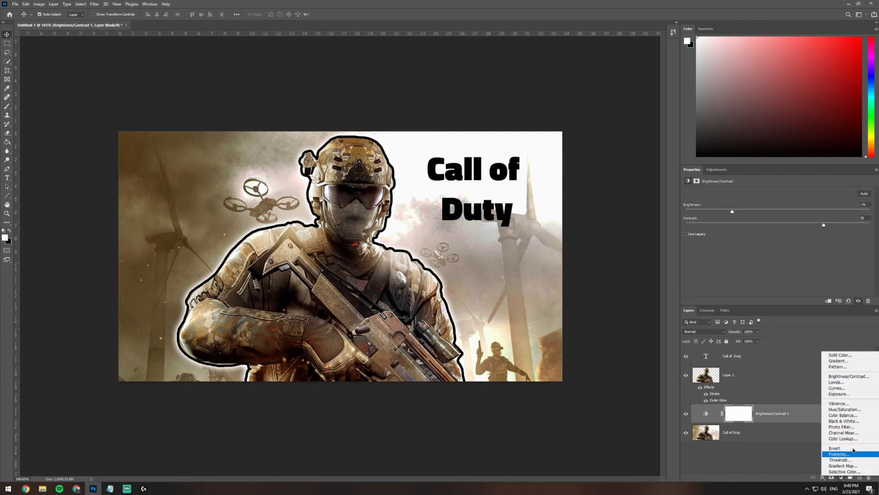
left_click(847, 410)
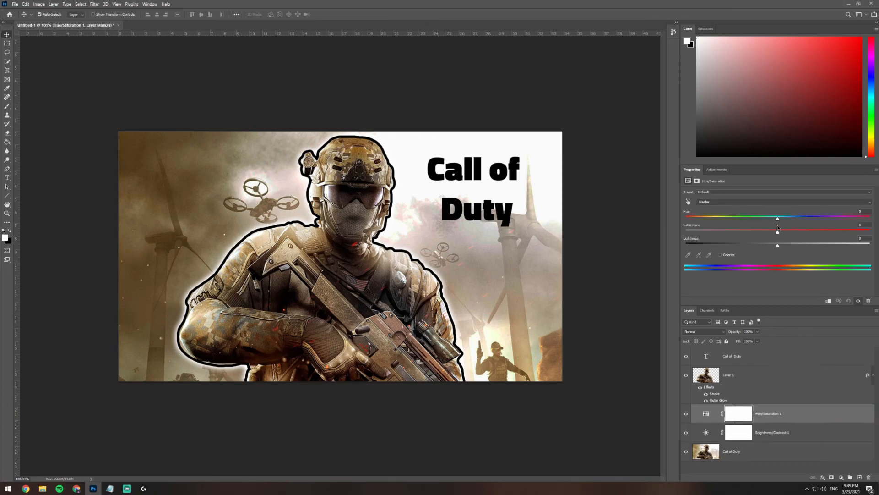
left_click_drag(778, 220, 845, 223)
left_click_drag(778, 234, 664, 235)
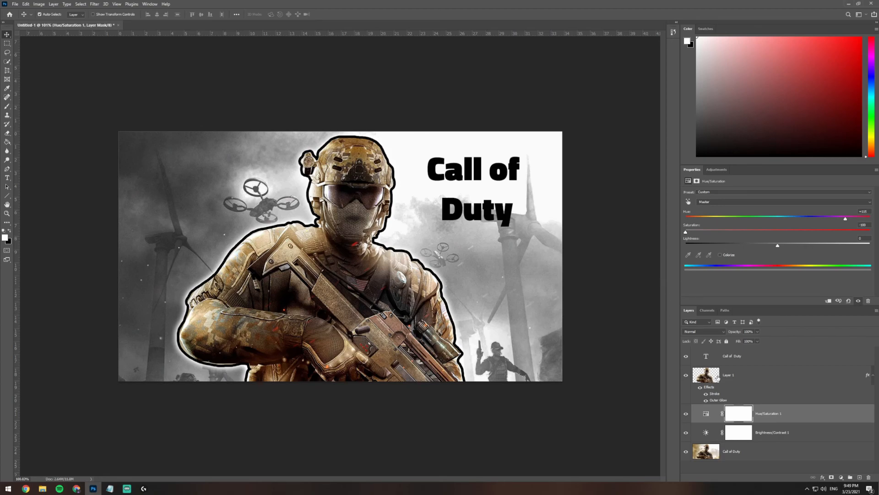
Put the "Call of Duty" title on a single line at 60 pt in the image's upper right.
left_click(743, 452)
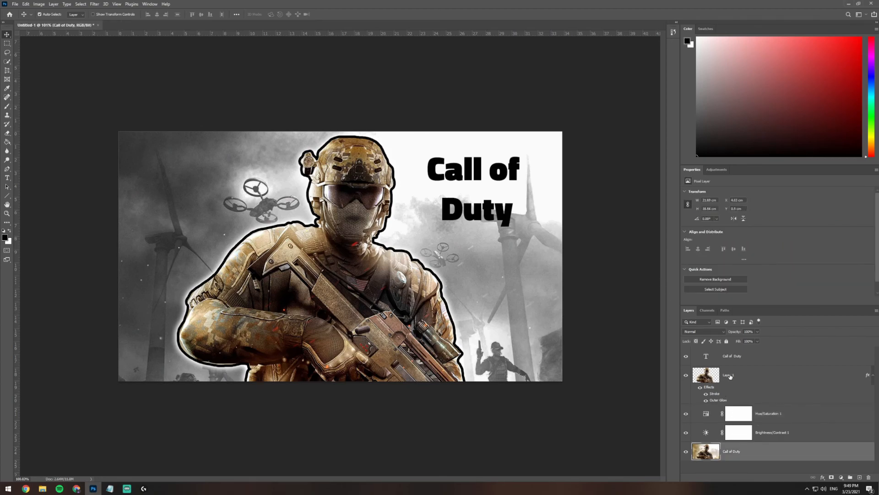
left_click(730, 376)
left_click(497, 245)
left_click(486, 222)
left_click_drag(475, 175, 485, 226)
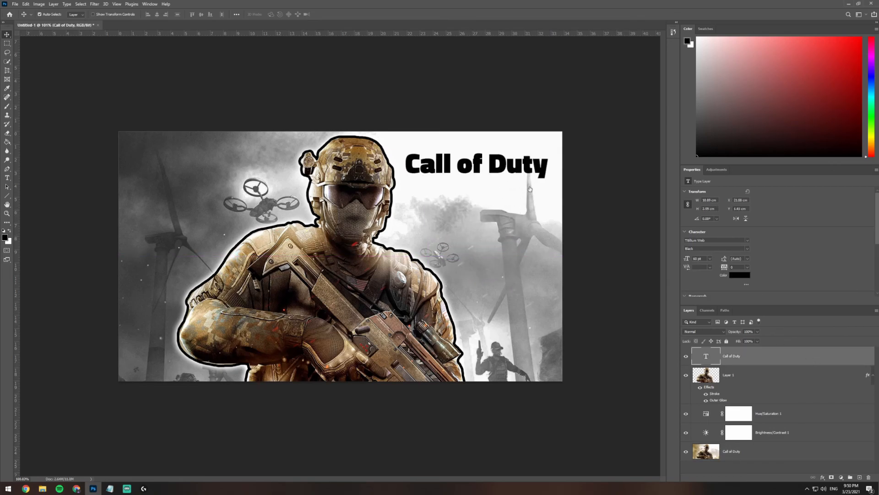
Add an Outside Stroke to the "Call of Duty" title and set its colour to violet-blue 5f5cda.
left_click(26, 85)
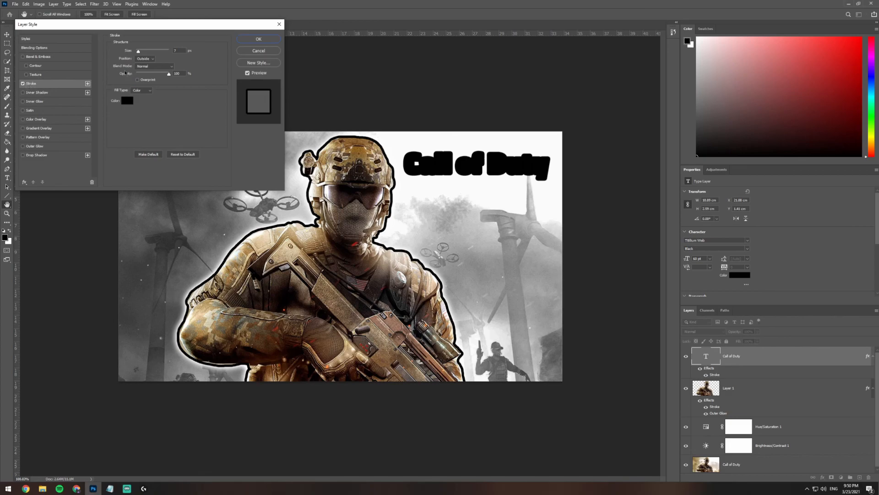
left_click(129, 100)
type("ffffff")
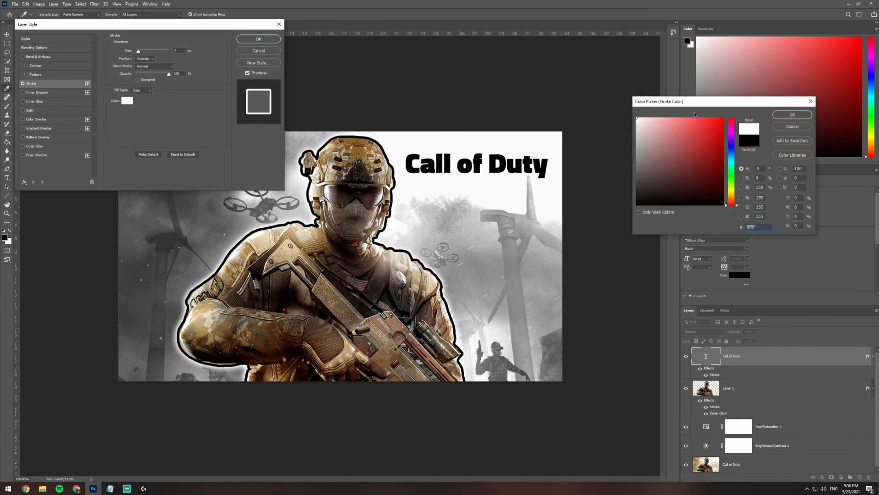
left_click(732, 172)
mouse_move(733, 174)
left_mouse_down()
mouse_move(732, 150)
mouse_move(709, 142)
mouse_move(716, 107)
mouse_move(700, 145)
mouse_move(687, 131)
left_mouse_up()
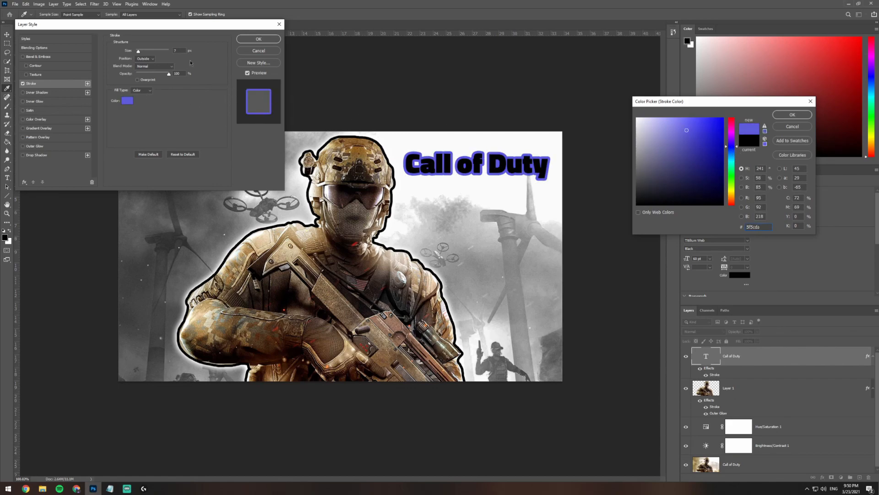
left_click(795, 117)
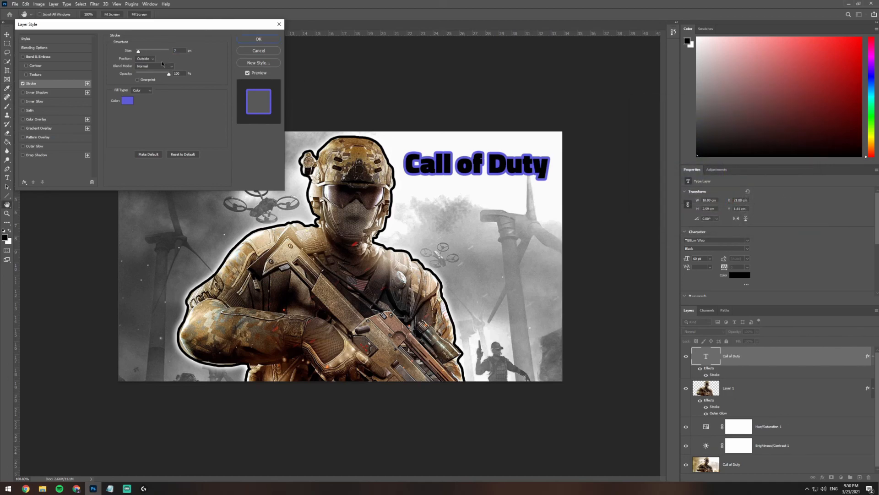
Thin the title's stroke to a narrow outline, keep its opacity at 100%, and apply the layer style.
left_click_drag(139, 52, 137, 53)
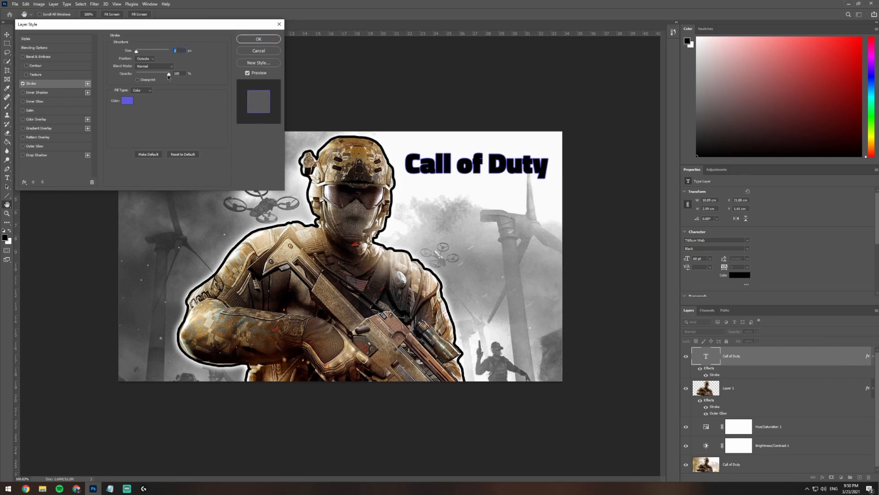
mouse_move(168, 76)
left_mouse_down()
mouse_move(143, 76)
mouse_move(168, 76)
left_mouse_up()
left_click(252, 41)
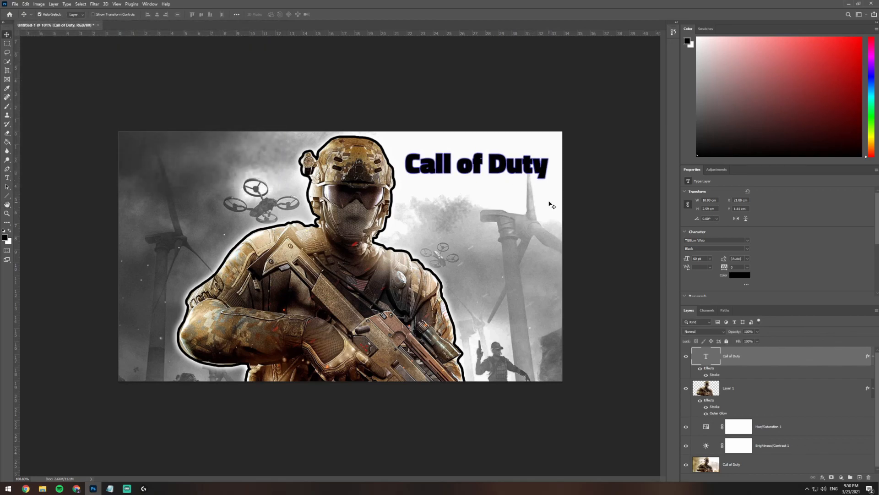
Move the "Call of Duty" title down by about 4.9 cm, to the right of the soldier's neck.
left_click_drag(485, 172, 488, 237)
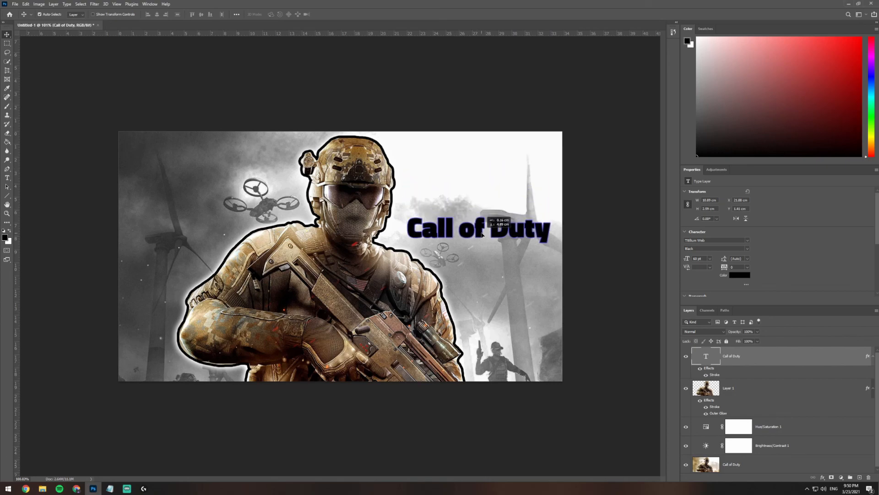